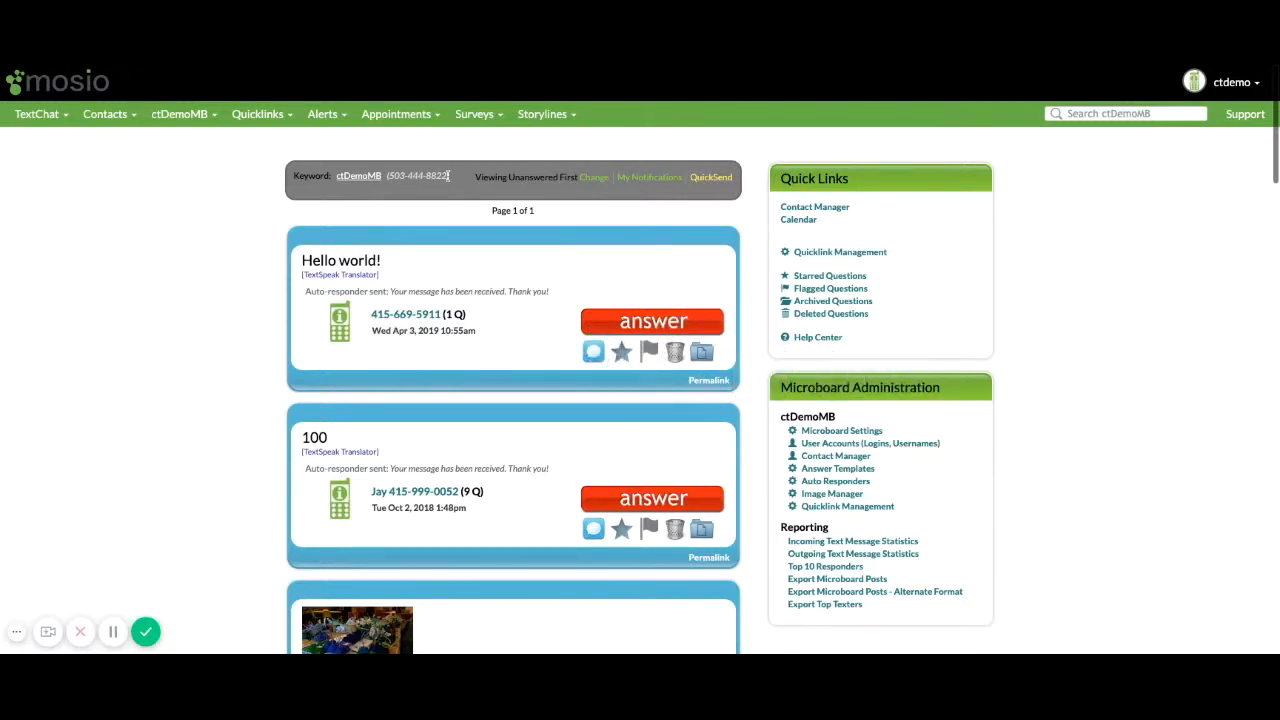
Step: Open the answer form for the "Hello world!" message
{"action": "left_click_drag", "start_coordinate": [448, 176], "coordinate": [388, 177]}
{"action": "left_click", "coordinate": [456, 268]}
{"action": "left_click", "coordinate": [650, 322]}
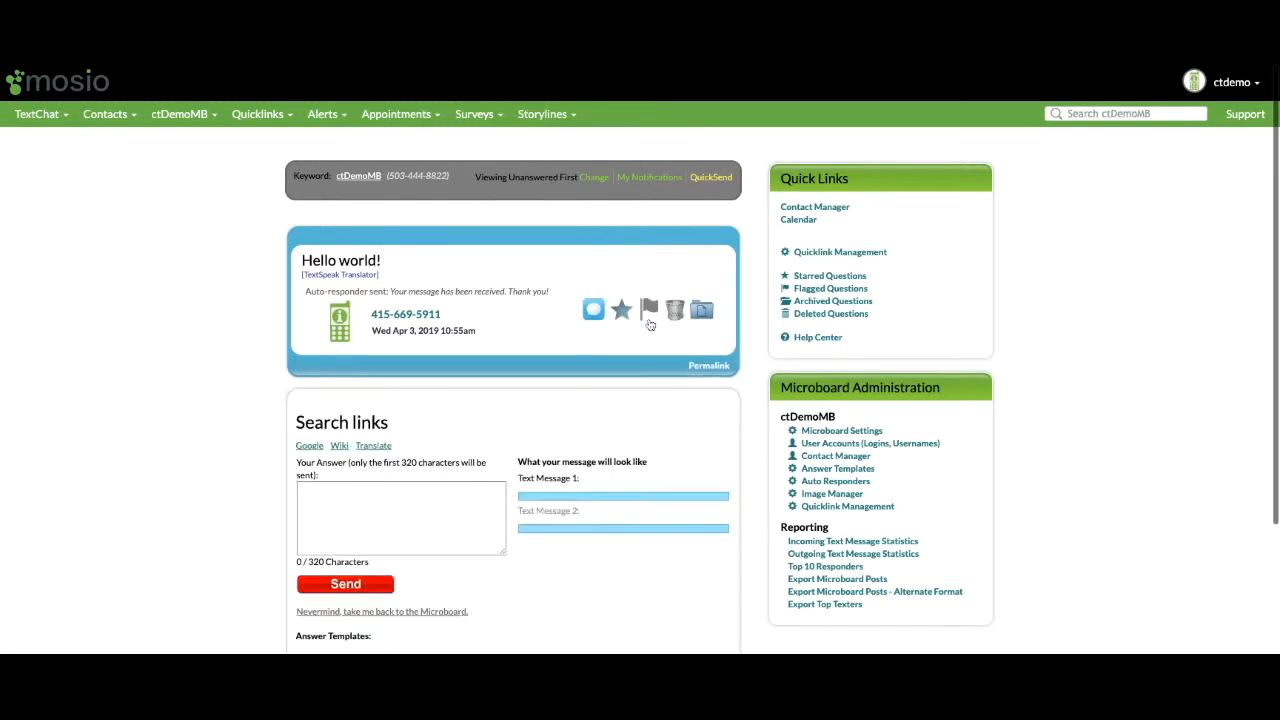
Step: Try out the answer field with the sample text "asdfasdf" and clear it again
{"action": "left_click", "coordinate": [415, 516]}
{"action": "type", "text": "asdfasdf"}
{"action": "key", "text": "BackSpace"}
{"action": "key", "text": "BackSpace"}
{"action": "key", "text": "BackSpace"}
{"action": "key", "text": "BackSpace"}
{"action": "key", "text": "BackSpace"}
{"action": "key", "text": "BackSpace"}
{"action": "key", "text": "BackSpace"}
{"action": "key", "text": "BackSpace"}
{"action": "left_click", "coordinate": [462, 432]}
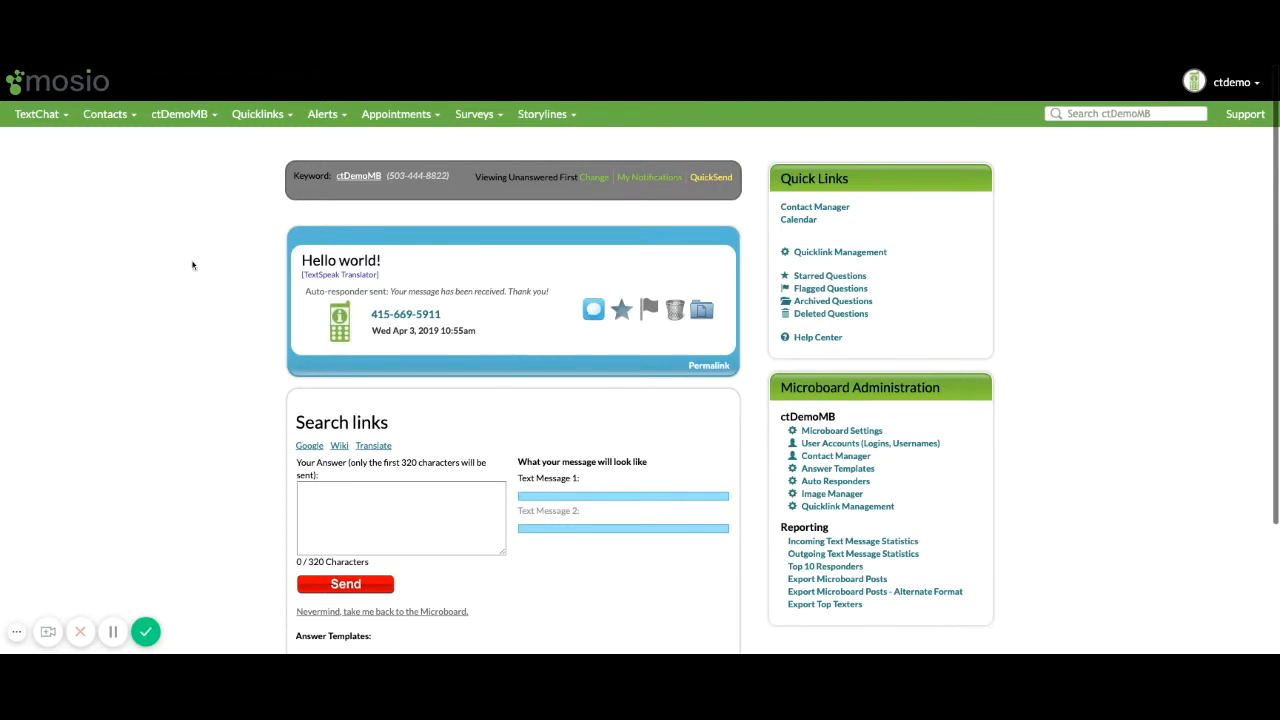
Step: Open the ctDemo1 survey and its first question, about drinking coffee, for editing
{"action": "left_click", "coordinate": [476, 114]}
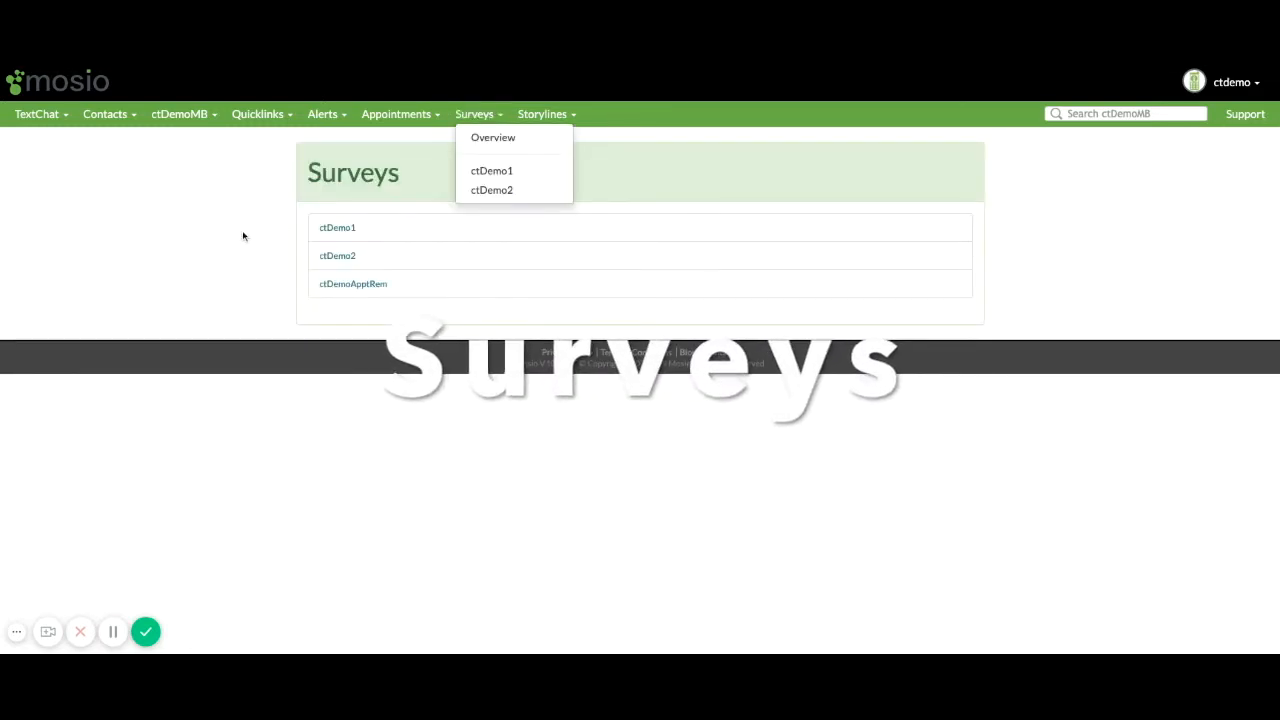
{"action": "left_click", "coordinate": [338, 228]}
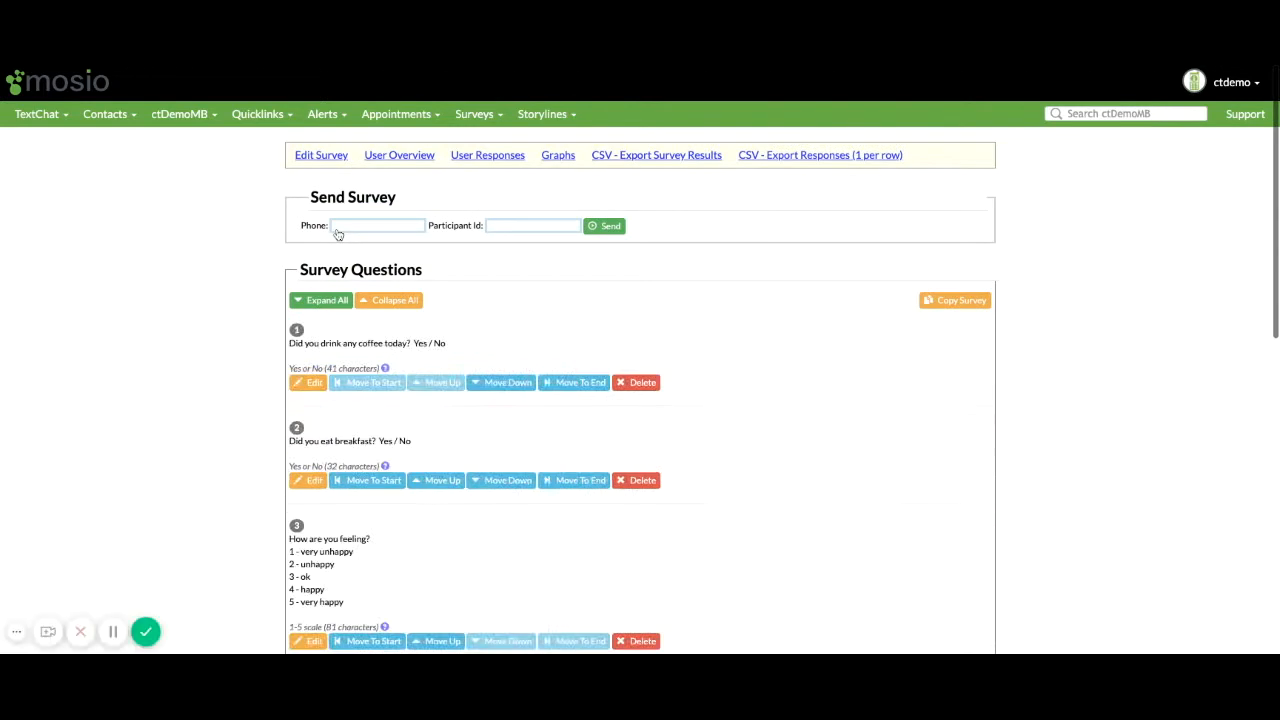
{"action": "scroll", "coordinate": [254, 346], "scroll_direction": "down", "scroll_amount": 3}
{"action": "scroll", "coordinate": [254, 346], "scroll_direction": "up", "scroll_amount": 3}
{"action": "scroll", "coordinate": [249, 341], "scroll_direction": "down", "scroll_amount": 1}
{"action": "left_click", "coordinate": [307, 352]}
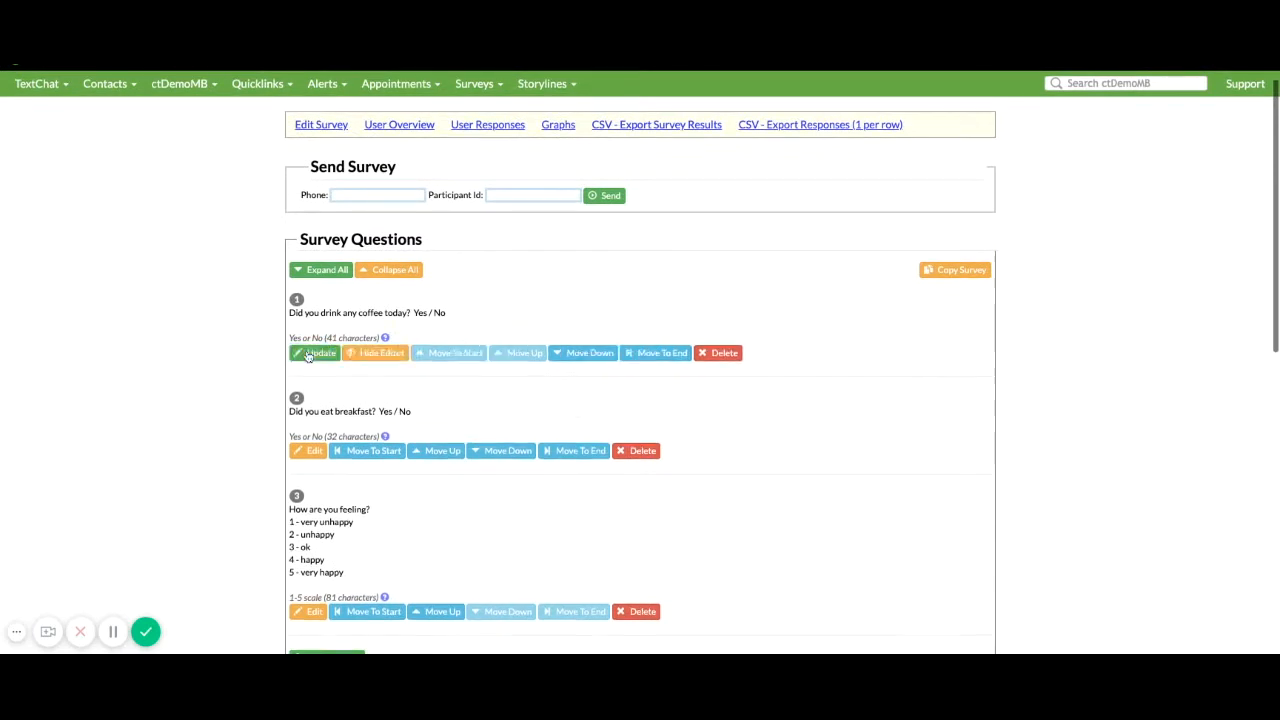
Step: Examine the coffee question's text, character limit, error message and type, look over the remaining survey sections, and hide the question's editor
{"action": "scroll", "coordinate": [251, 363], "scroll_direction": "down", "scroll_amount": 3}
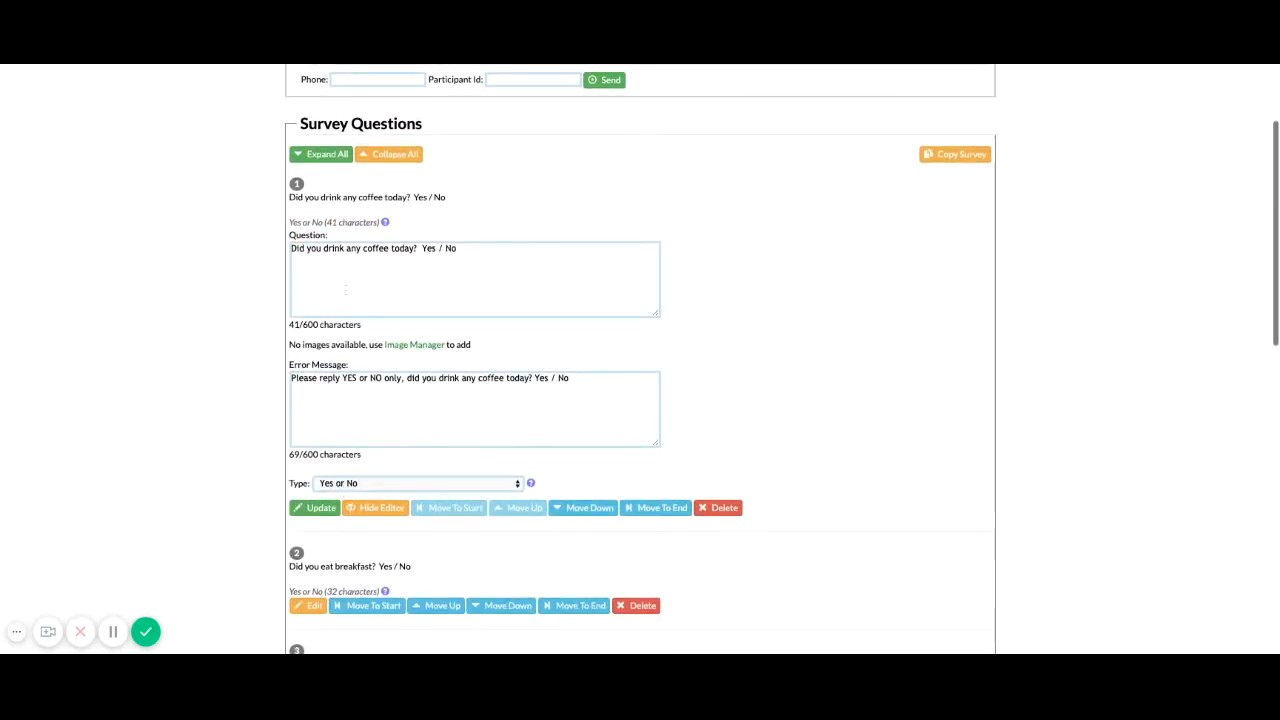
{"action": "left_click_drag", "start_coordinate": [320, 324], "coordinate": [302, 325]}
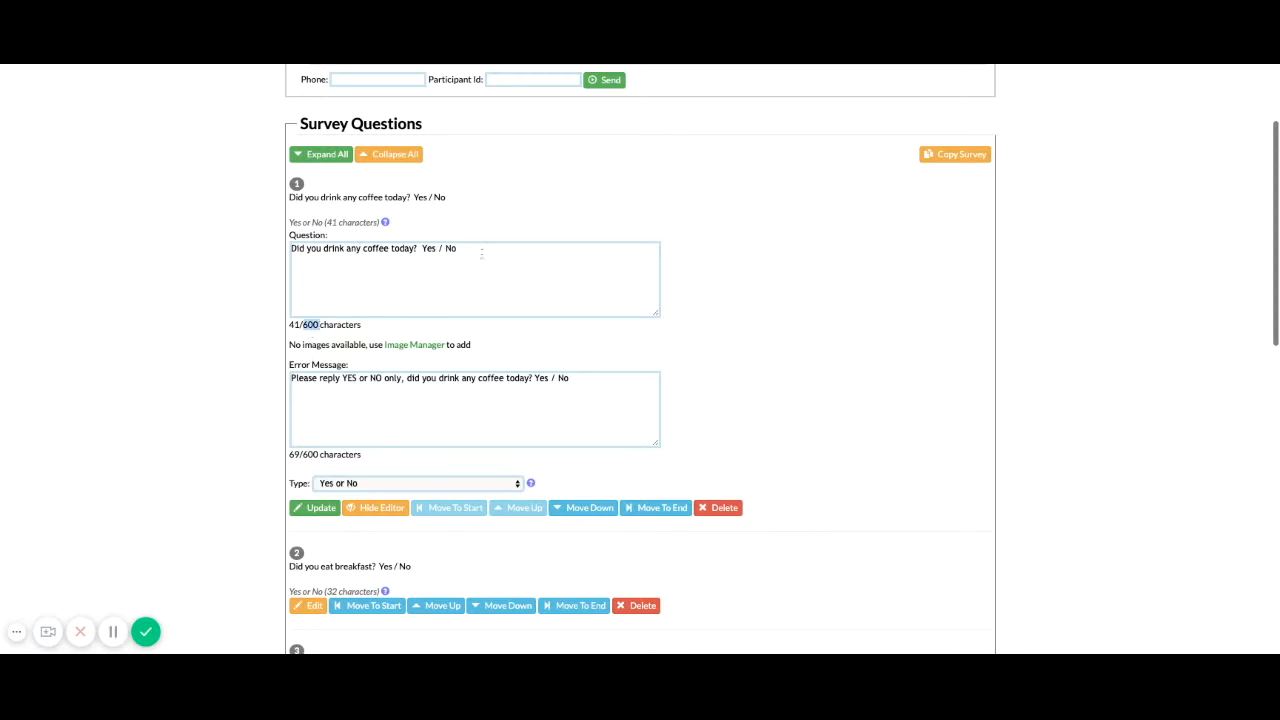
{"action": "left_click", "coordinate": [251, 306]}
{"action": "scroll", "coordinate": [256, 376], "scroll_direction": "down", "scroll_amount": 6}
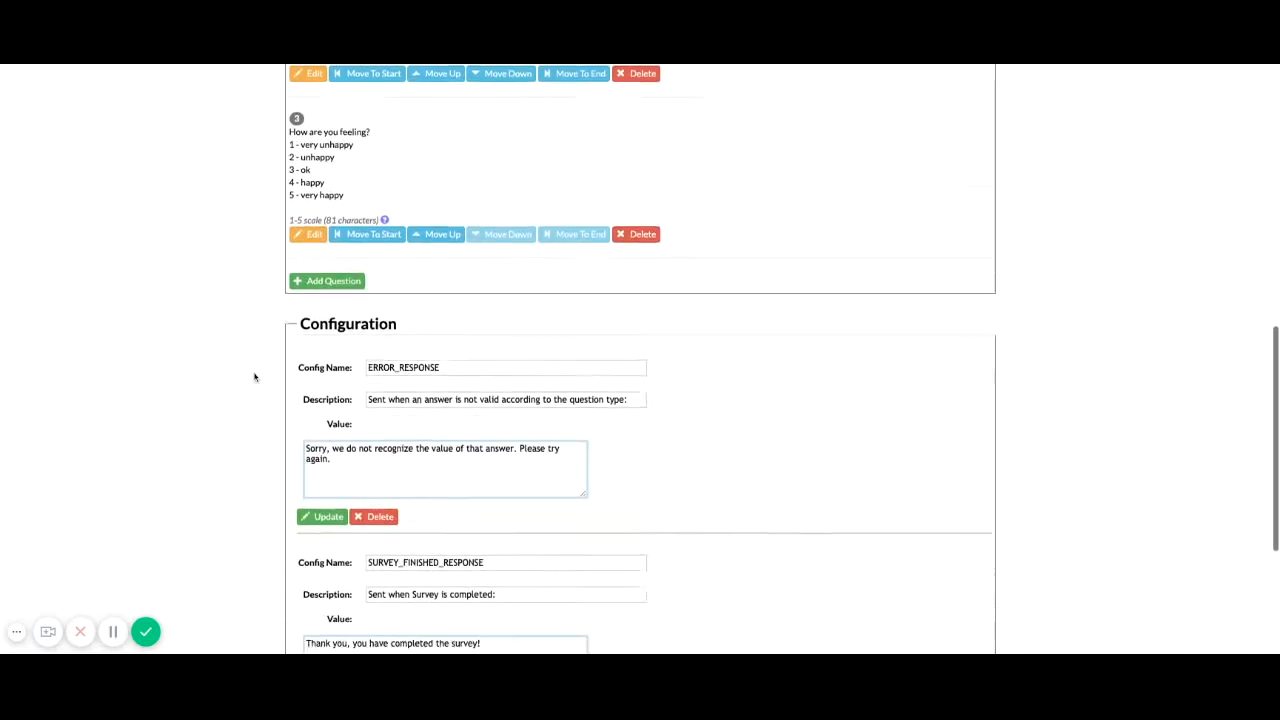
{"action": "scroll", "coordinate": [288, 414], "scroll_direction": "up", "scroll_amount": 1}
{"action": "scroll", "coordinate": [251, 449], "scroll_direction": "down", "scroll_amount": 2}
{"action": "scroll", "coordinate": [251, 446], "scroll_direction": "up", "scroll_amount": 5}
{"action": "scroll", "coordinate": [251, 444], "scroll_direction": "up", "scroll_amount": 5}
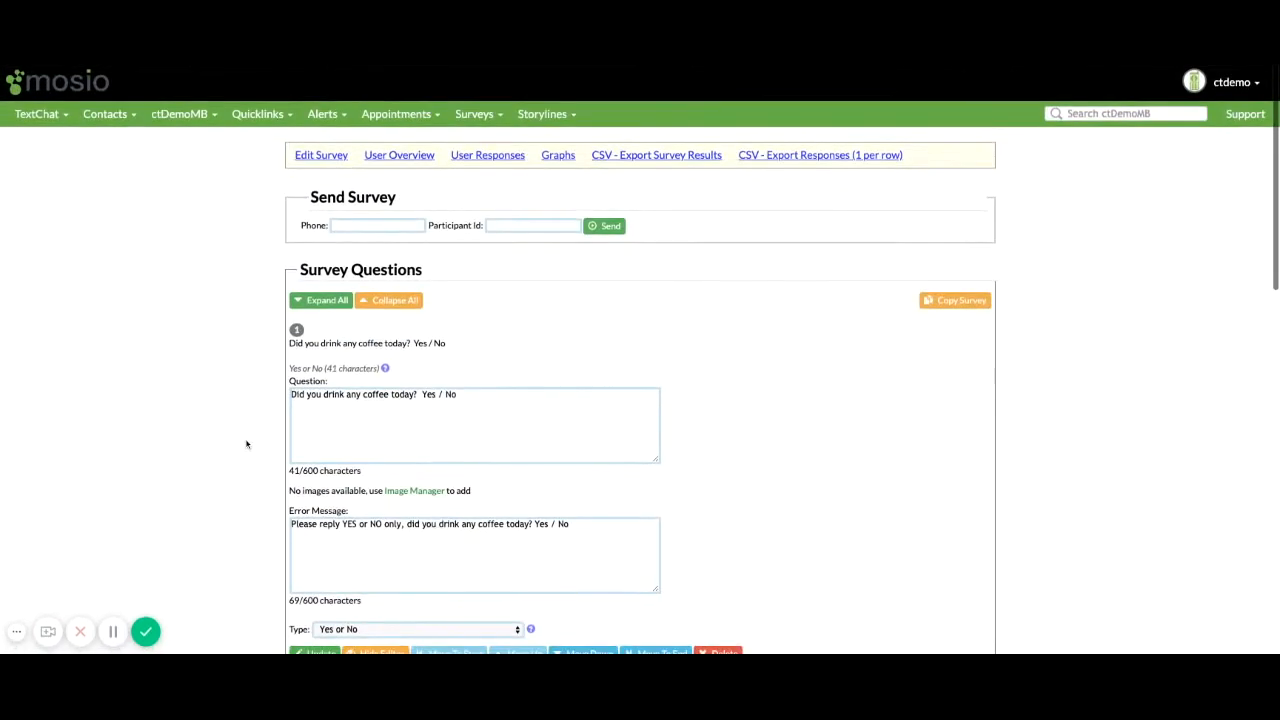
{"action": "scroll", "coordinate": [246, 443], "scroll_direction": "down", "scroll_amount": 2}
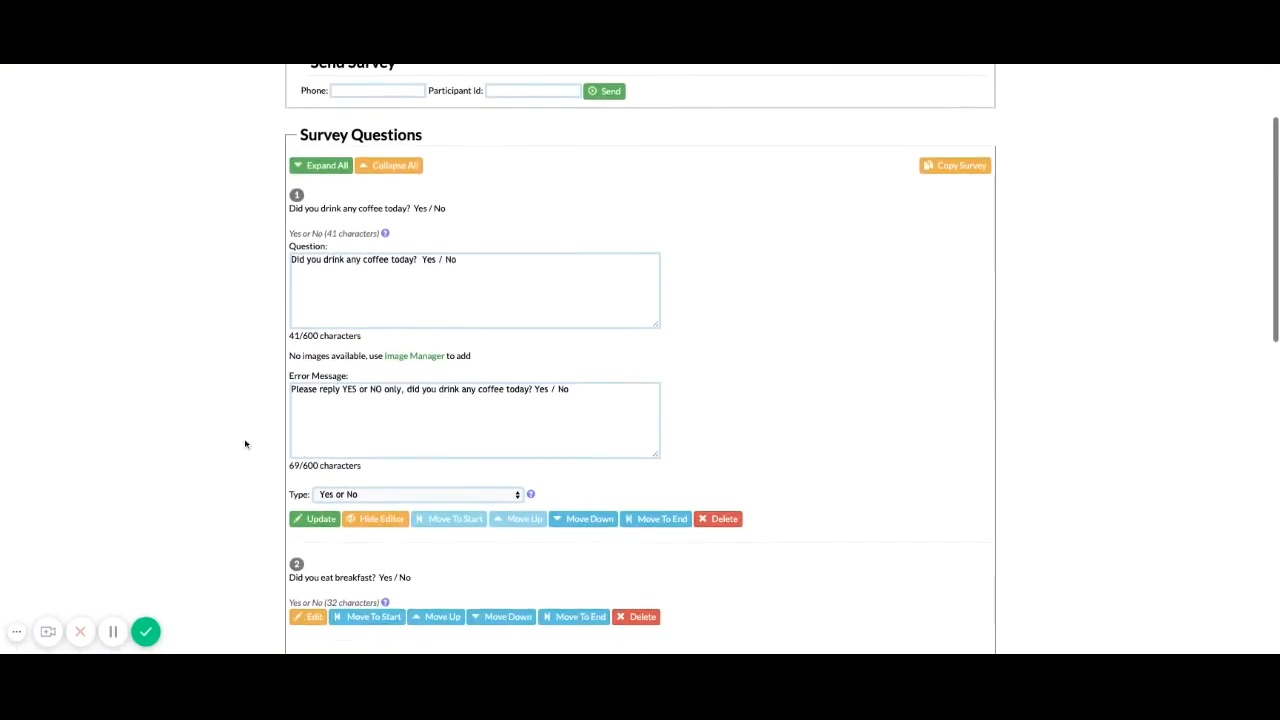
{"action": "left_click", "coordinate": [376, 512]}
Step: Add a fourth question to the end of the ctDemo1 survey, after "How are you feeling?"
{"action": "scroll", "coordinate": [223, 391], "scroll_direction": "down", "scroll_amount": 1}
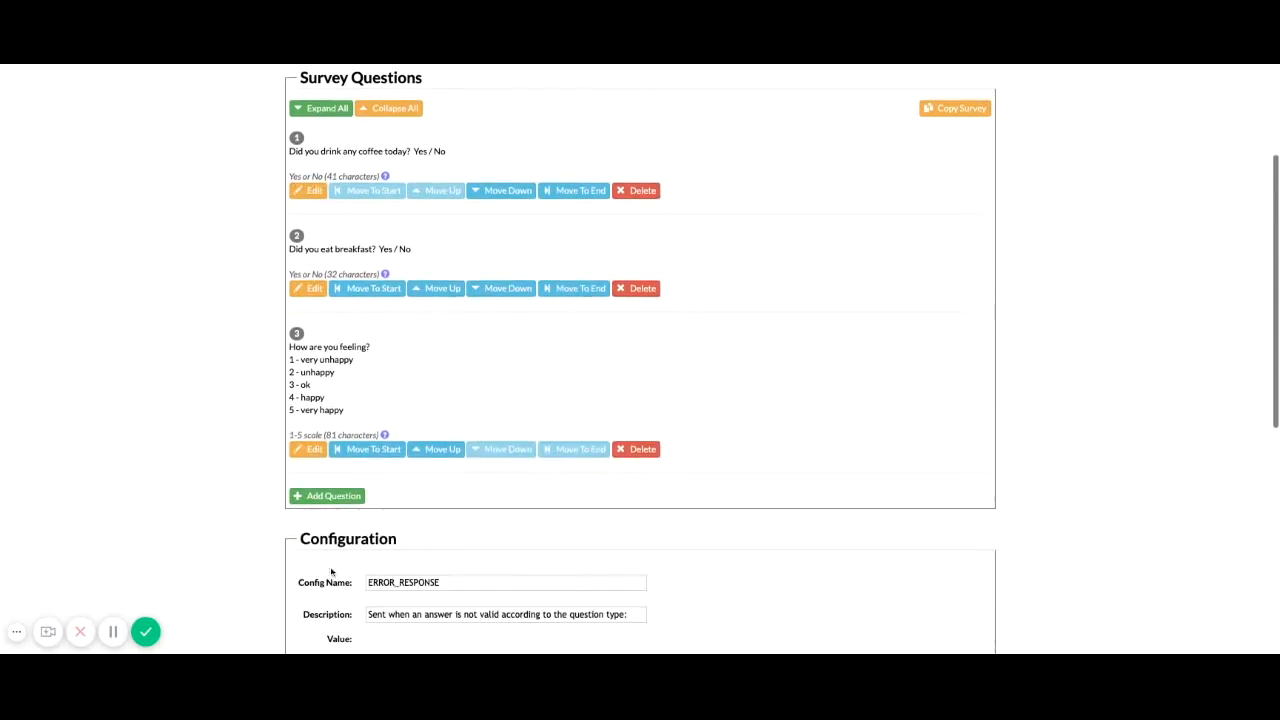
{"action": "left_click", "coordinate": [326, 494]}
{"action": "scroll", "coordinate": [238, 461], "scroll_direction": "down", "scroll_amount": 1}
{"action": "scroll", "coordinate": [238, 461], "scroll_direction": "down", "scroll_amount": 2}
{"action": "left_click", "coordinate": [393, 368]}
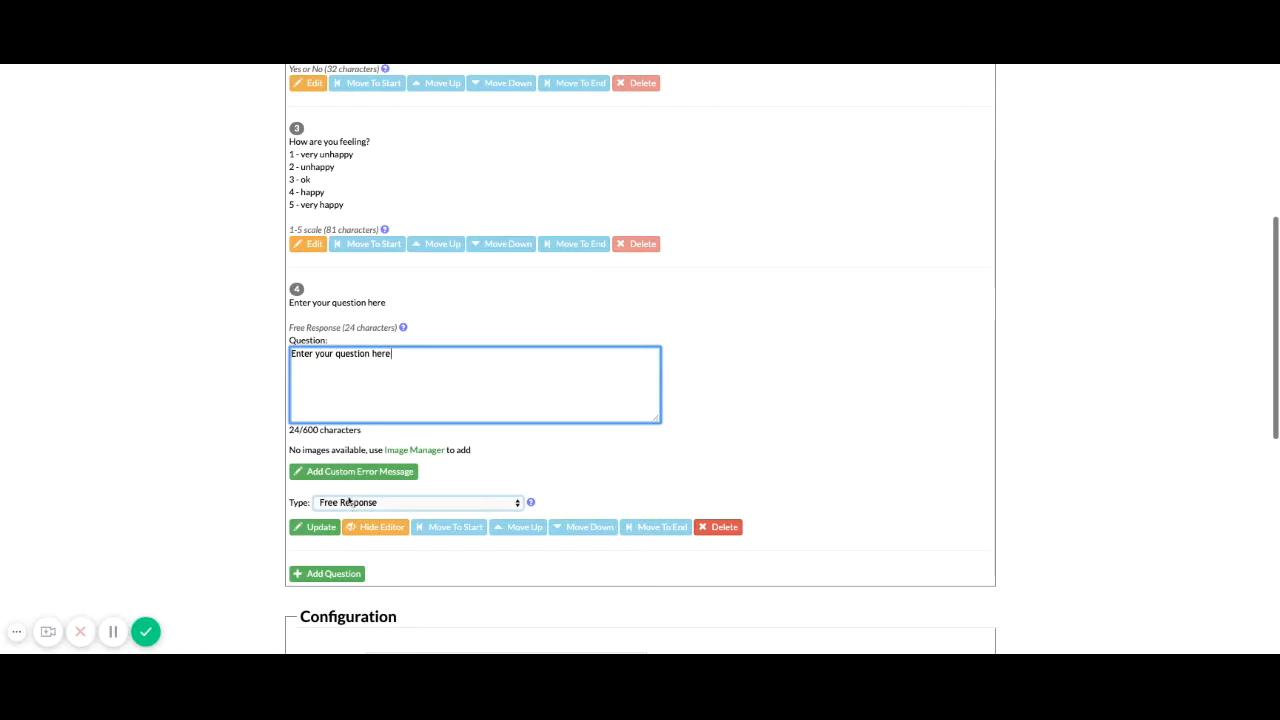
Step: Add an unresponsive participant action below the survey configuration, look at its action setting, and delete it
{"action": "scroll", "coordinate": [237, 446], "scroll_direction": "down", "scroll_amount": 3}
{"action": "scroll", "coordinate": [237, 446], "scroll_direction": "down", "scroll_amount": 2}
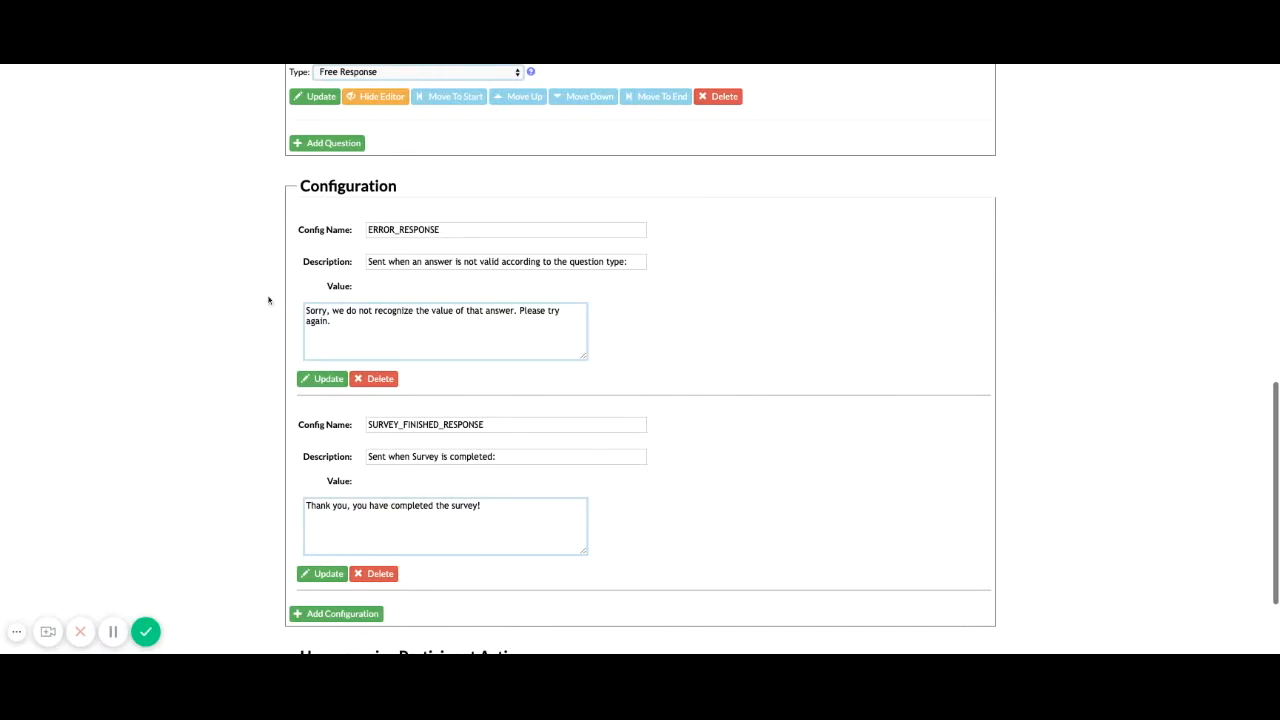
{"action": "scroll", "coordinate": [373, 352], "scroll_direction": "down", "scroll_amount": 1}
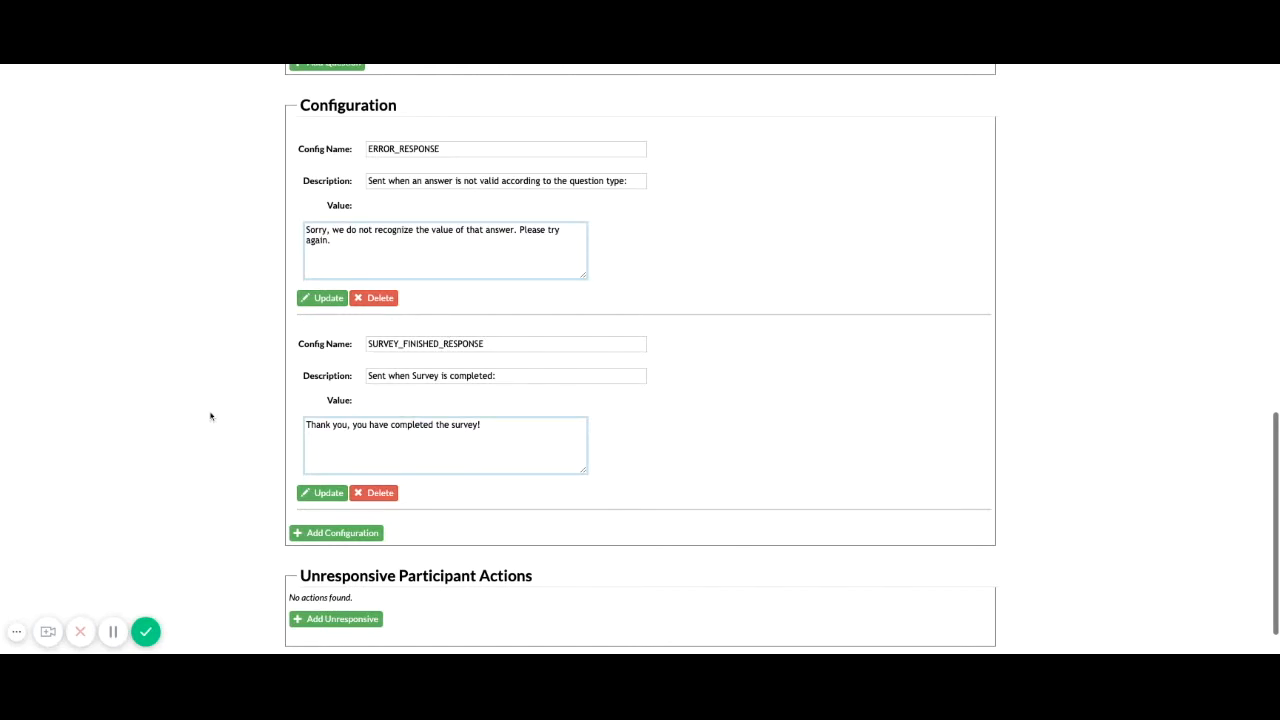
{"action": "scroll", "coordinate": [249, 438], "scroll_direction": "down", "scroll_amount": 1}
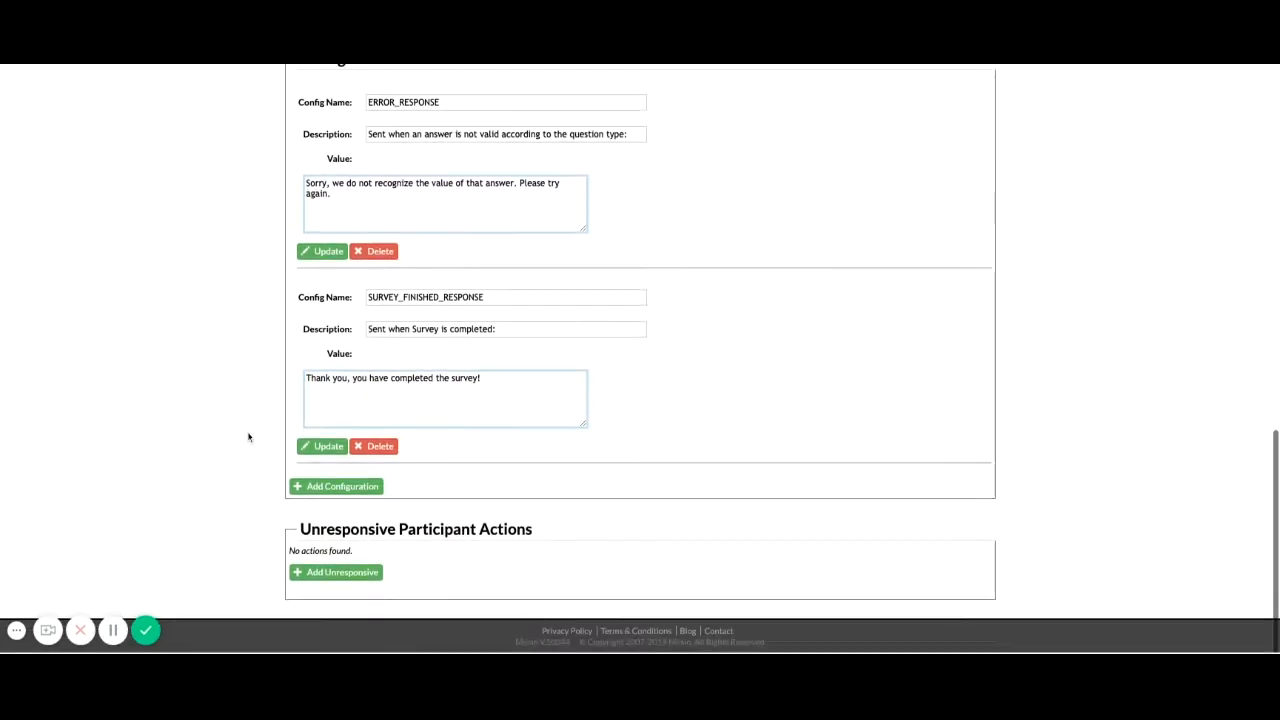
{"action": "left_click", "coordinate": [335, 574]}
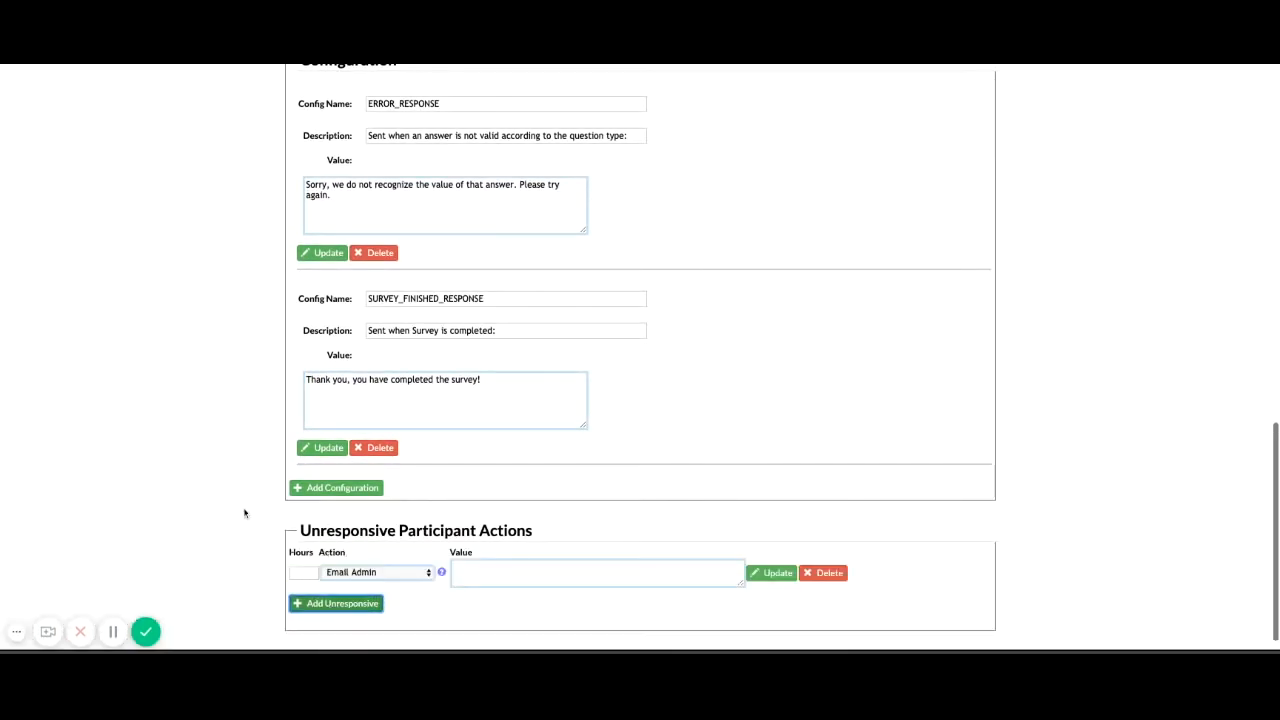
{"action": "scroll", "coordinate": [244, 513], "scroll_direction": "down", "scroll_amount": 1}
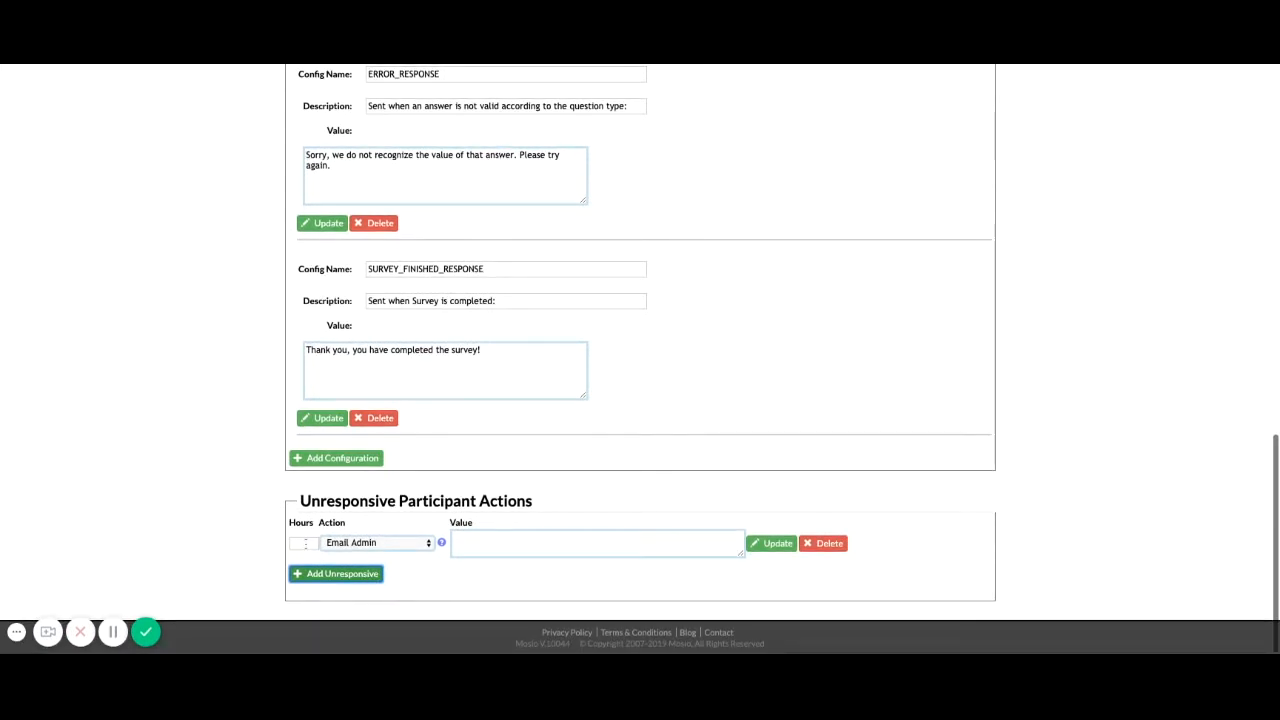
{"action": "left_click", "coordinate": [371, 543]}
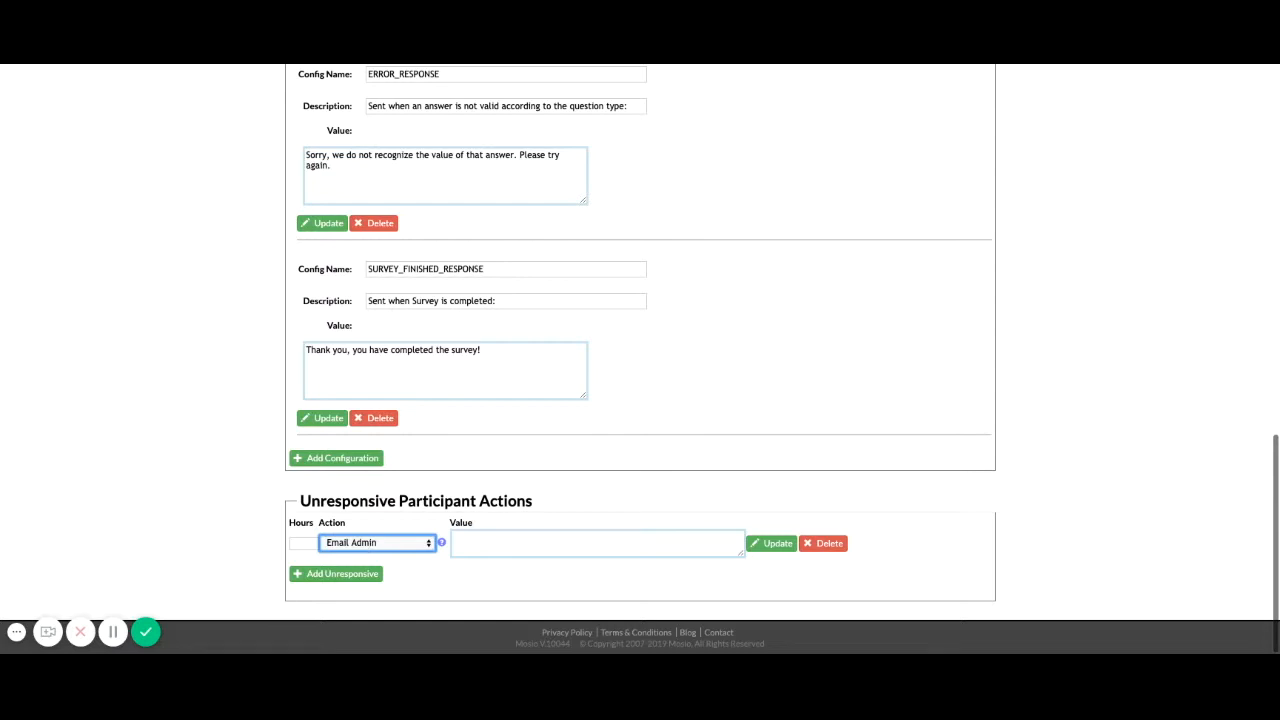
{"action": "left_click", "coordinate": [826, 545]}
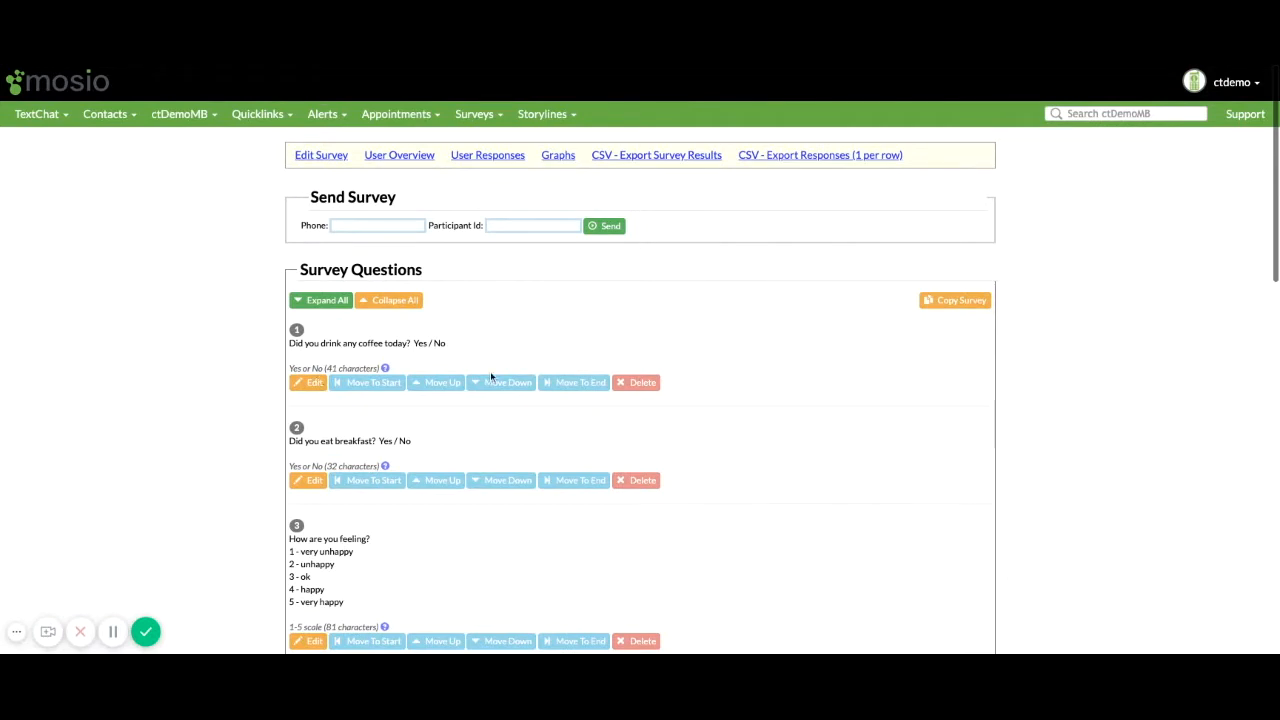
Step: Check the survey copy option, and open the user overview of the ctDemo2Story storyline
{"action": "left_click", "coordinate": [981, 305]}
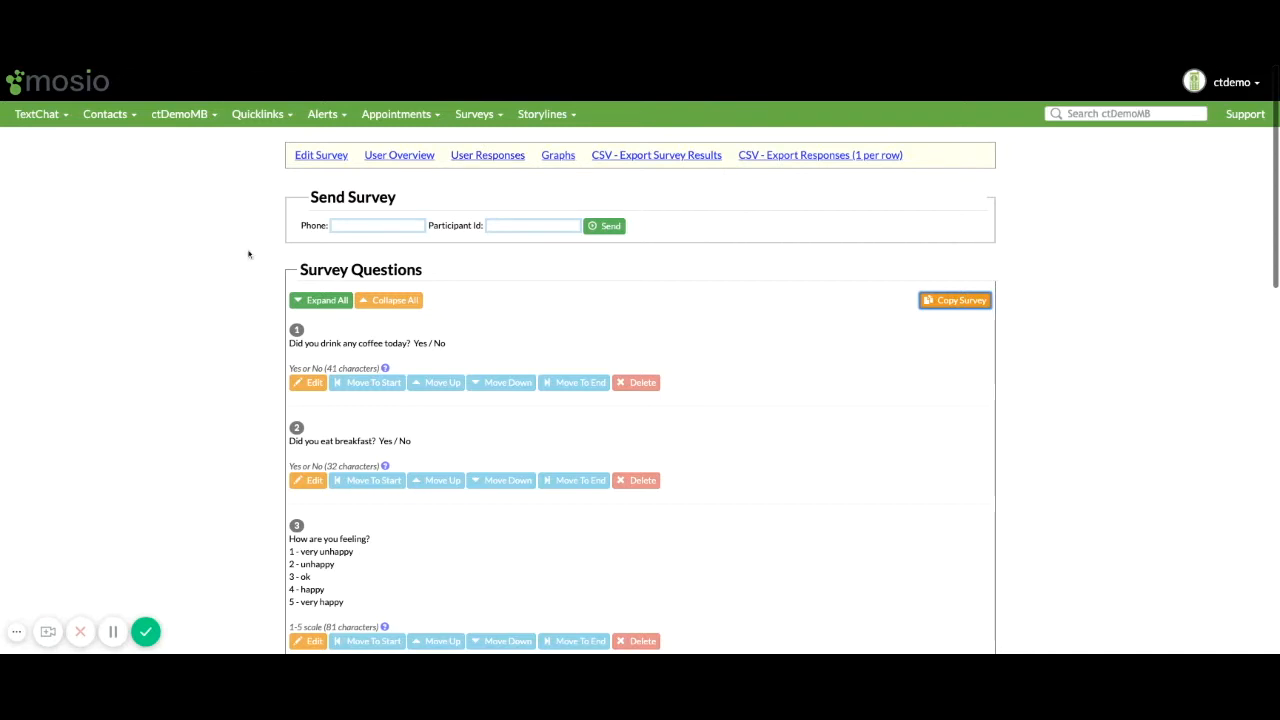
{"action": "left_click", "coordinate": [541, 114]}
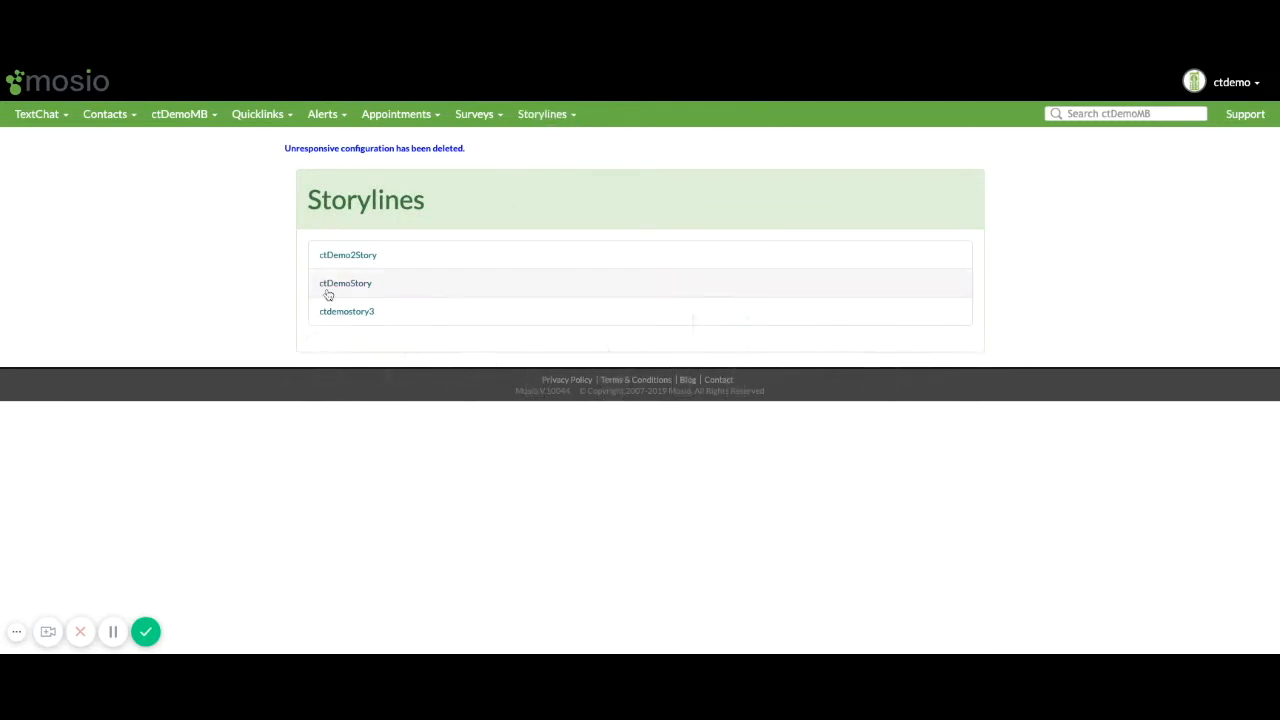
{"action": "left_click", "coordinate": [337, 258]}
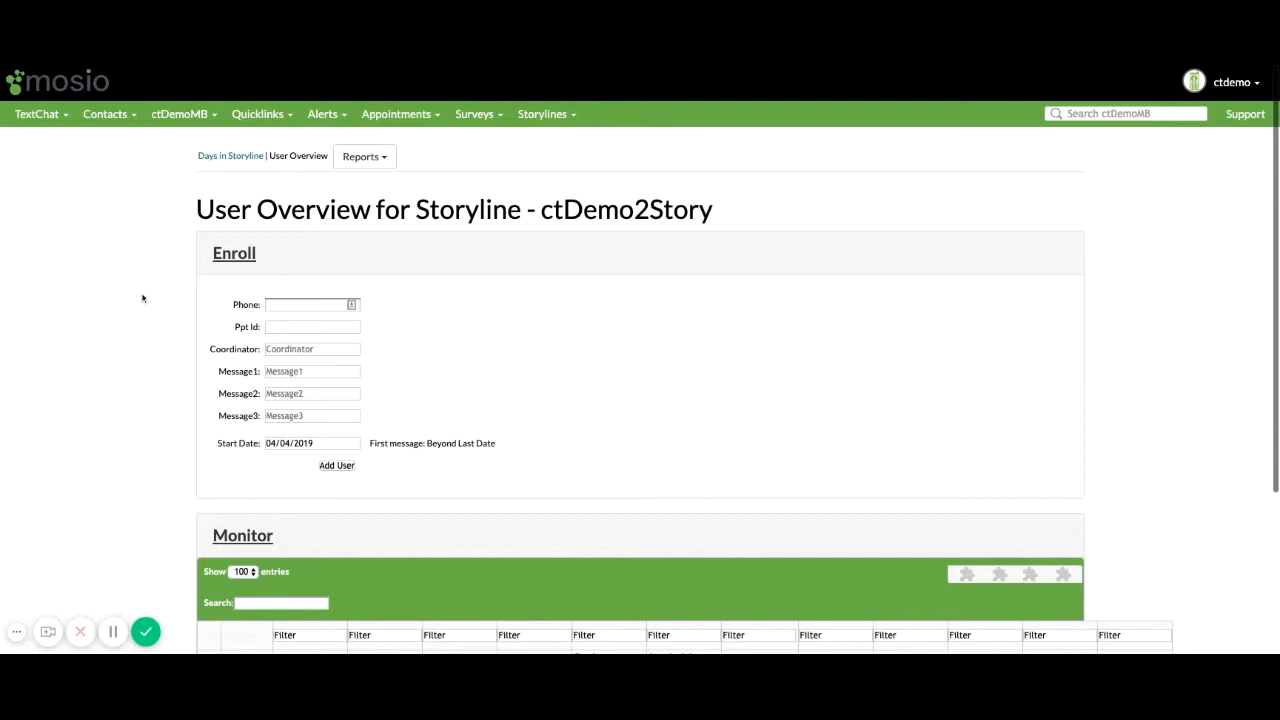
Step: Examine the storyline's enrollment fields and the actions available for the enrolled participant in the Monitor table
{"action": "scroll", "coordinate": [142, 298], "scroll_direction": "down", "scroll_amount": 1}
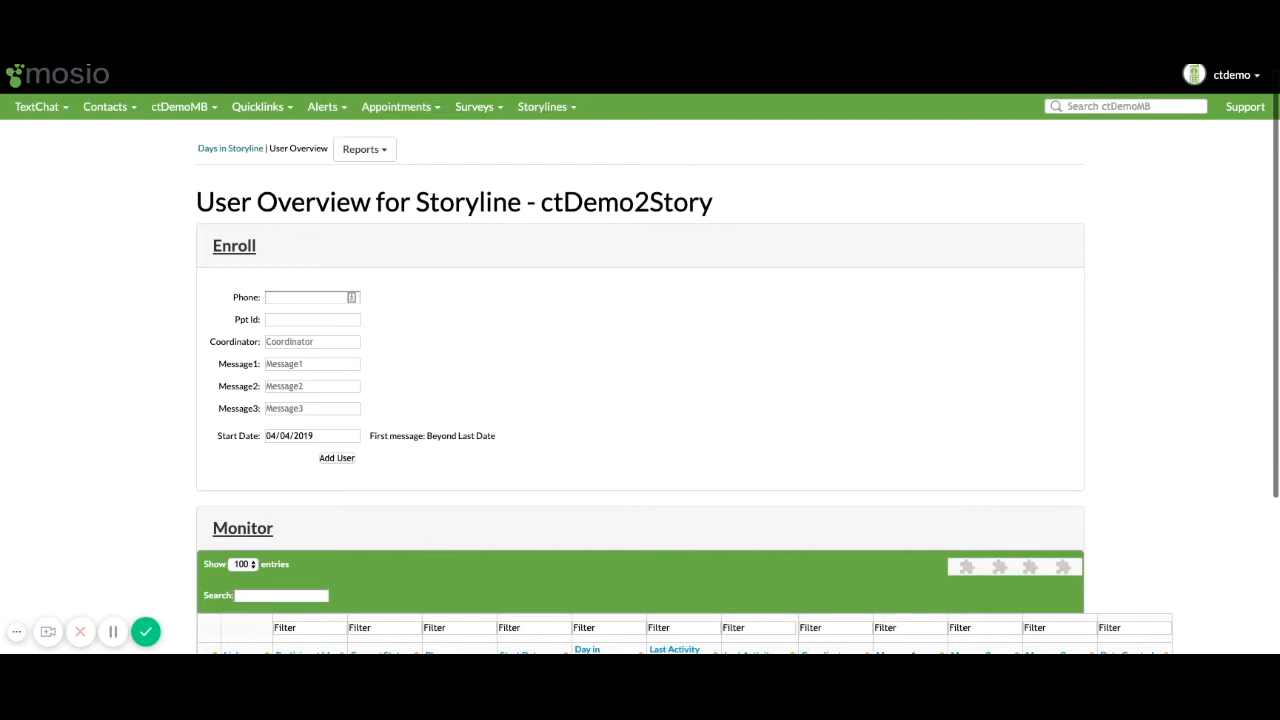
{"action": "scroll", "coordinate": [203, 418], "scroll_direction": "down", "scroll_amount": 3}
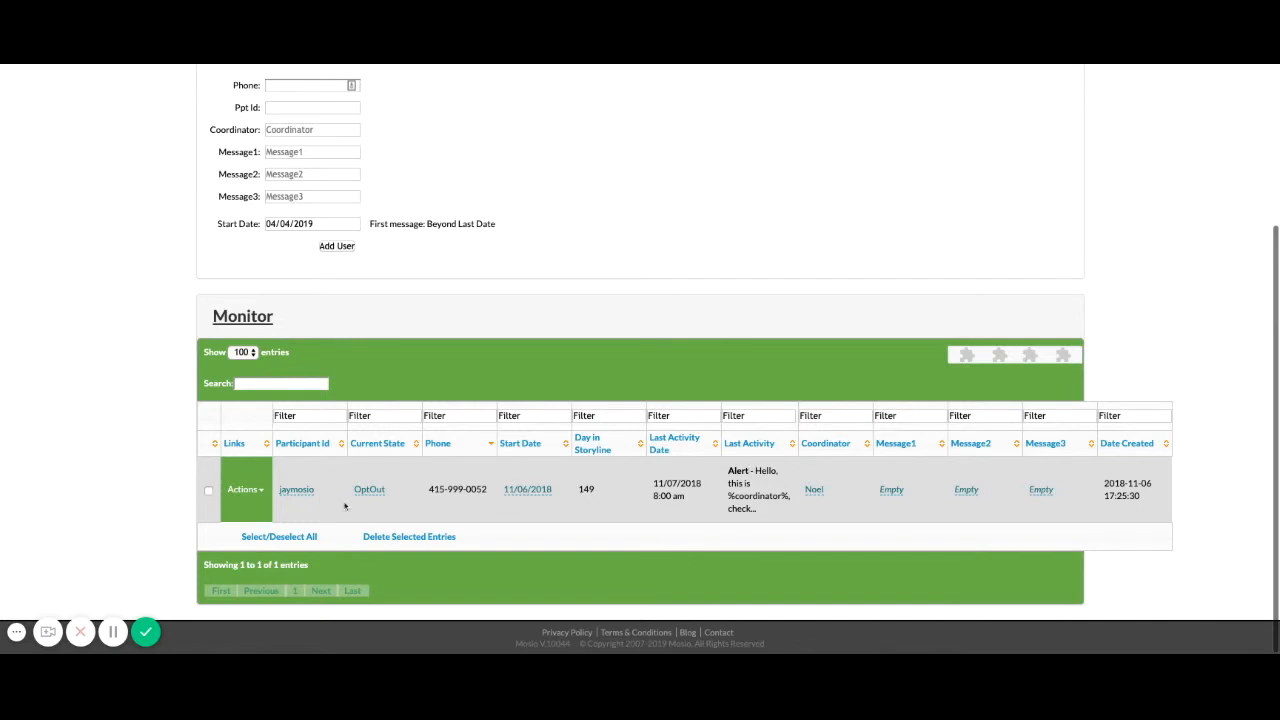
{"action": "left_click", "coordinate": [250, 490]}
{"action": "scroll", "coordinate": [258, 591], "scroll_direction": "down", "scroll_amount": 1}
{"action": "mouse_move", "coordinate": [260, 592]}
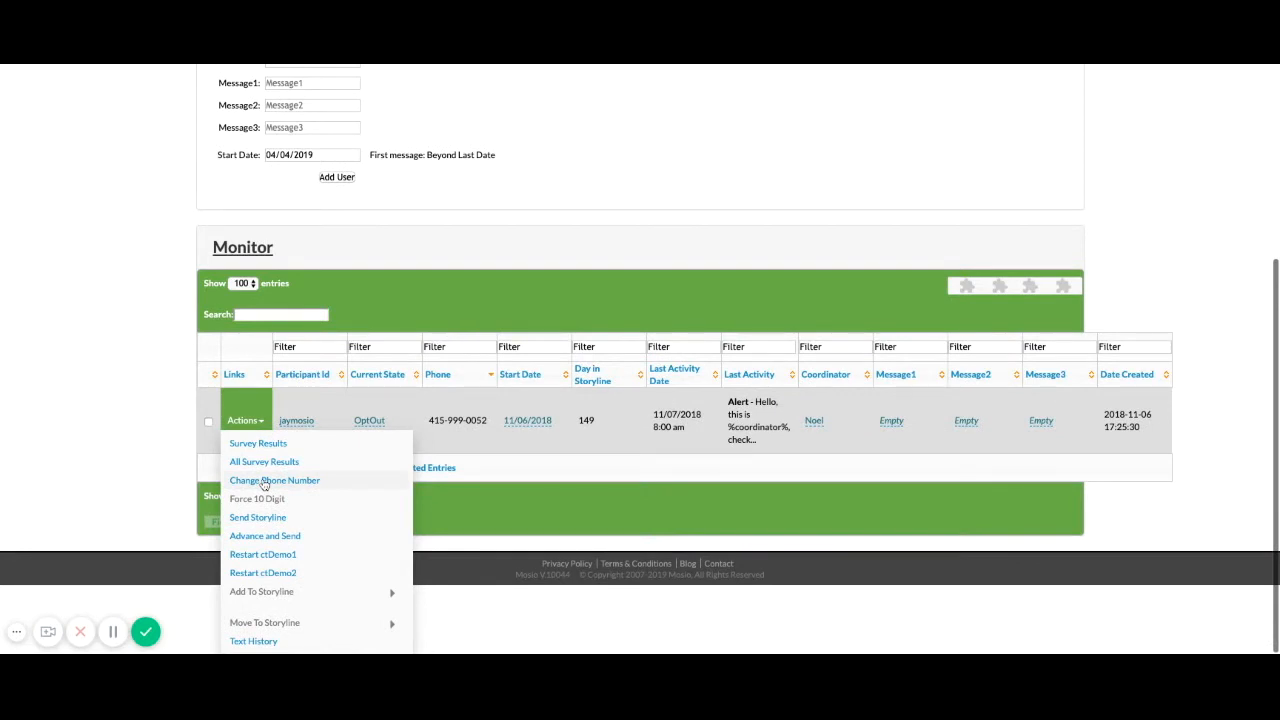
{"action": "left_click", "coordinate": [176, 364]}
{"action": "scroll", "coordinate": [177, 370], "scroll_direction": "up", "scroll_amount": 5}
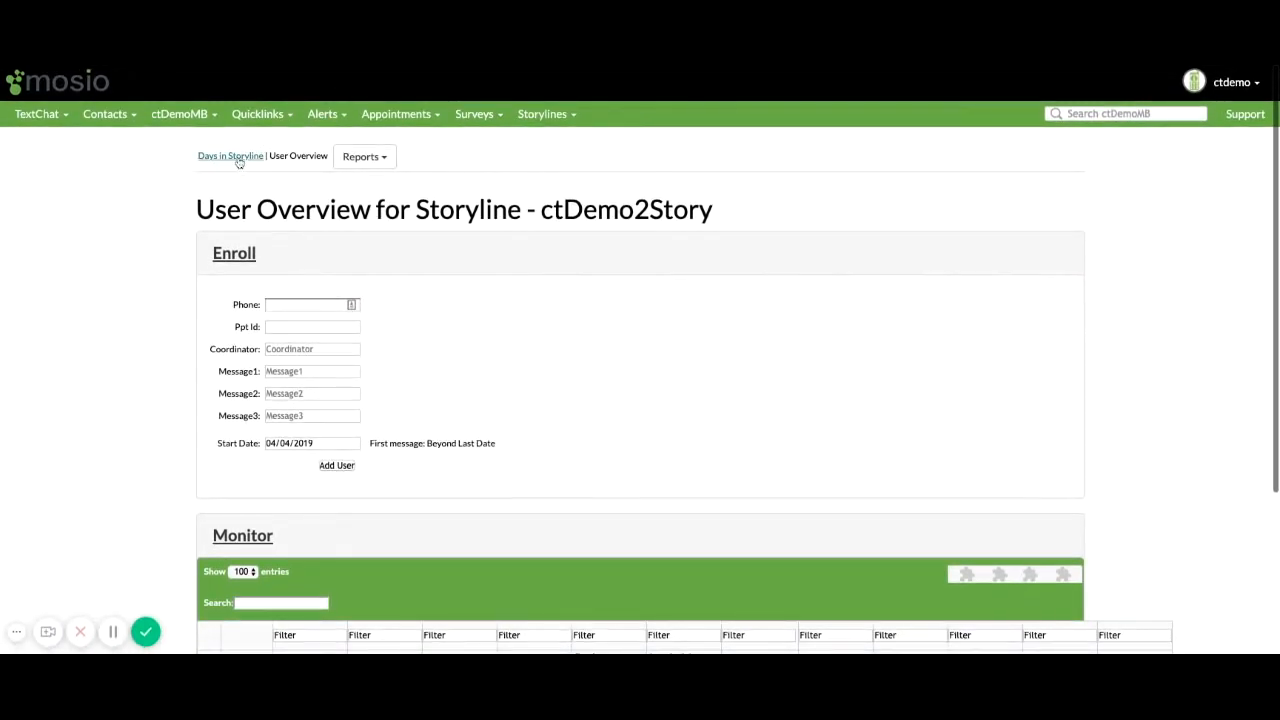
Step: Open the storyline's day schedule and inspect the editable day number and survey choice of the Day 0 survey
{"action": "left_click", "coordinate": [230, 156]}
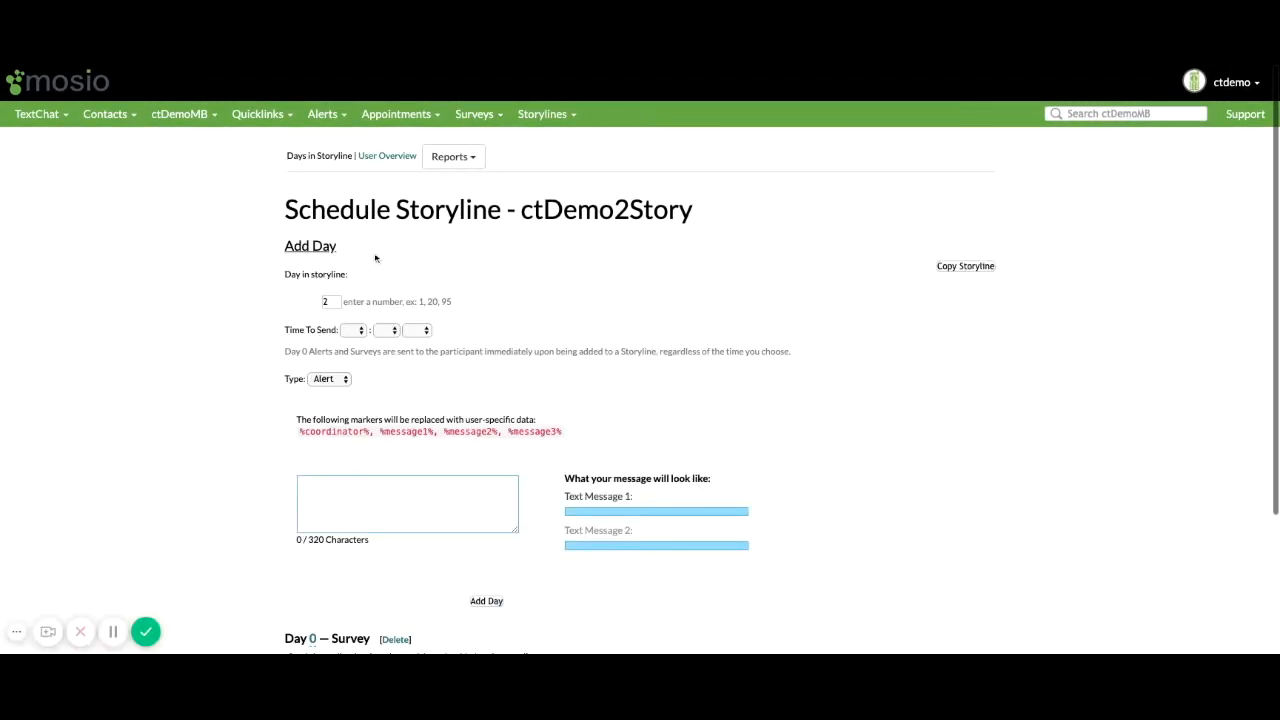
{"action": "scroll", "coordinate": [217, 346], "scroll_direction": "down", "scroll_amount": 3}
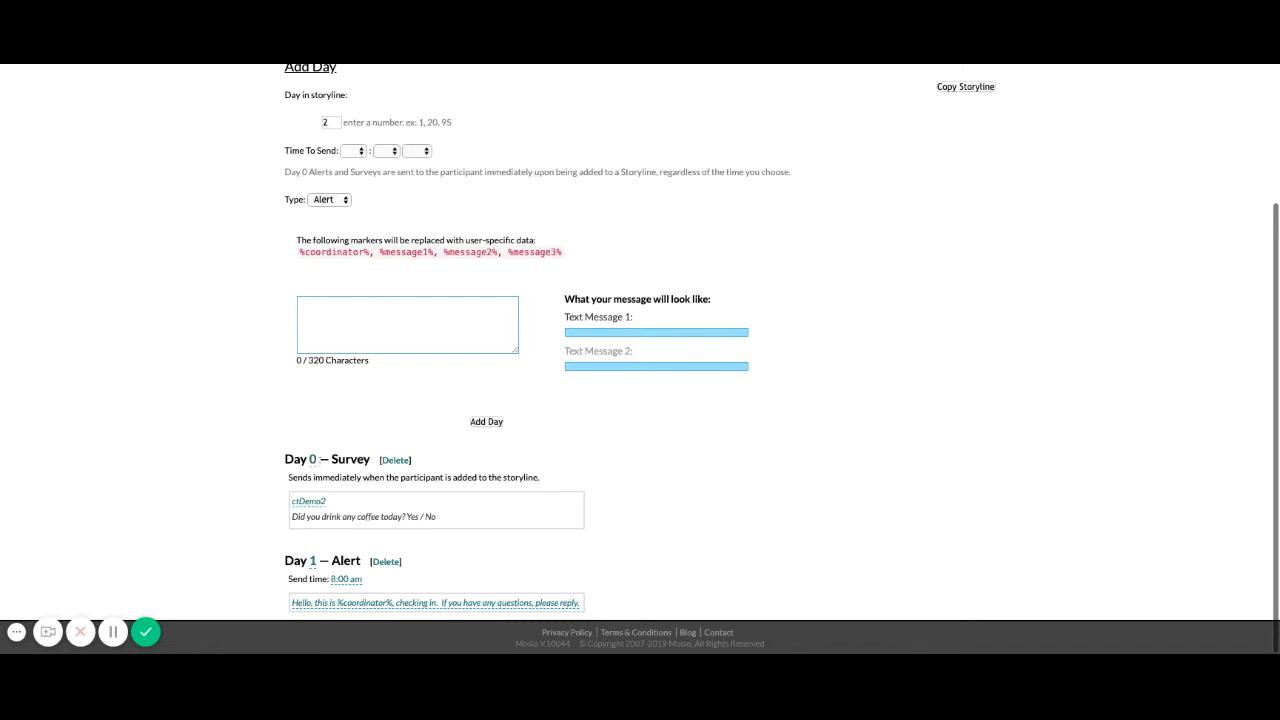
{"action": "left_click", "coordinate": [312, 459]}
{"action": "left_click", "coordinate": [244, 440]}
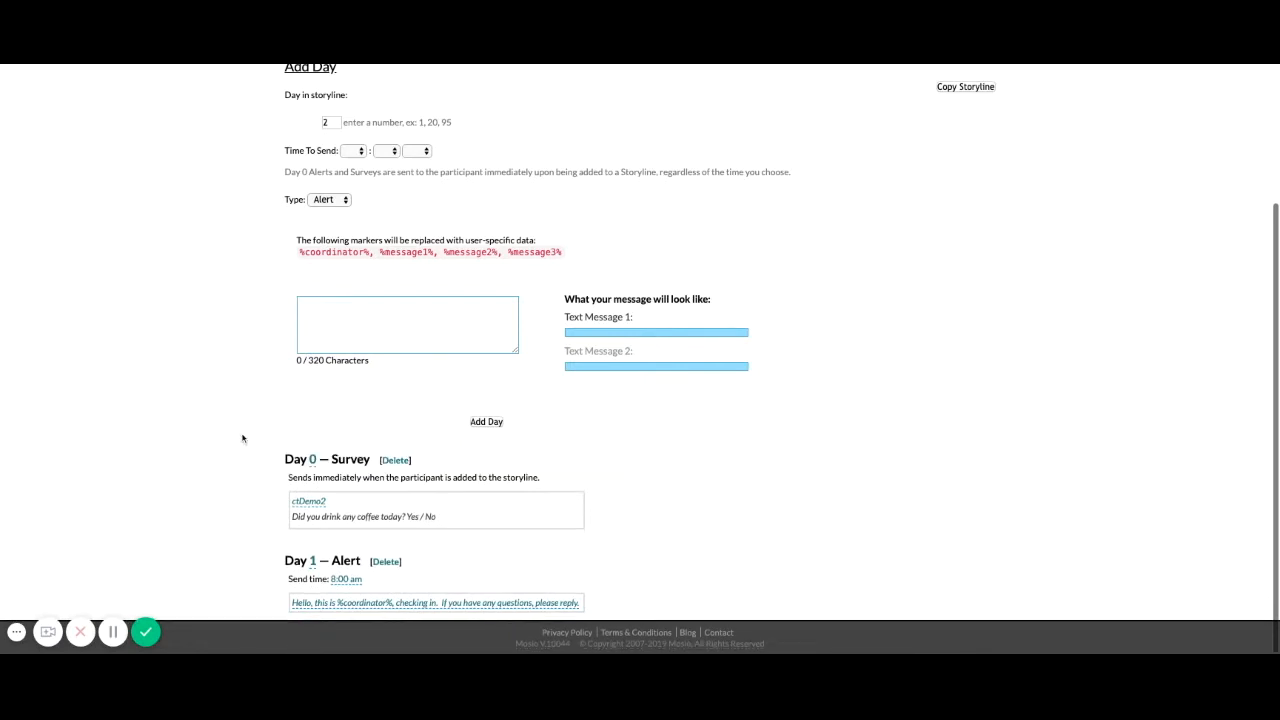
{"action": "left_click", "coordinate": [318, 502]}
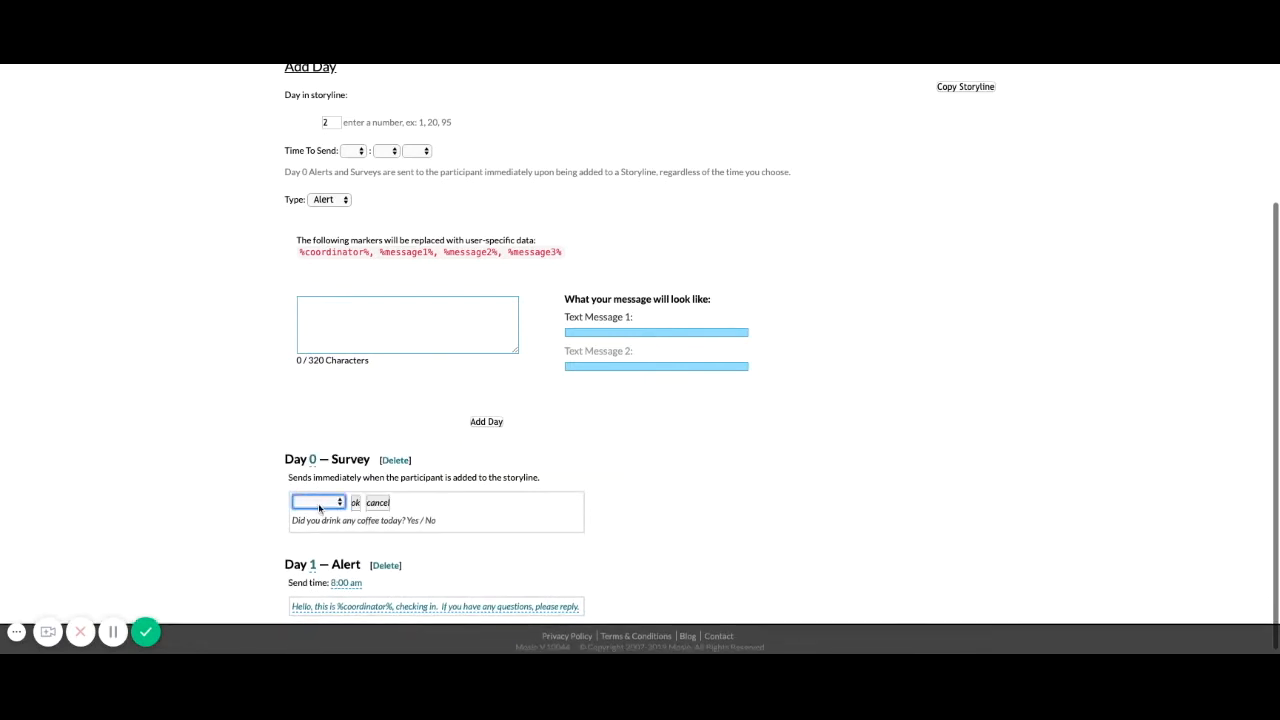
{"action": "double_click", "coordinate": [229, 466]}
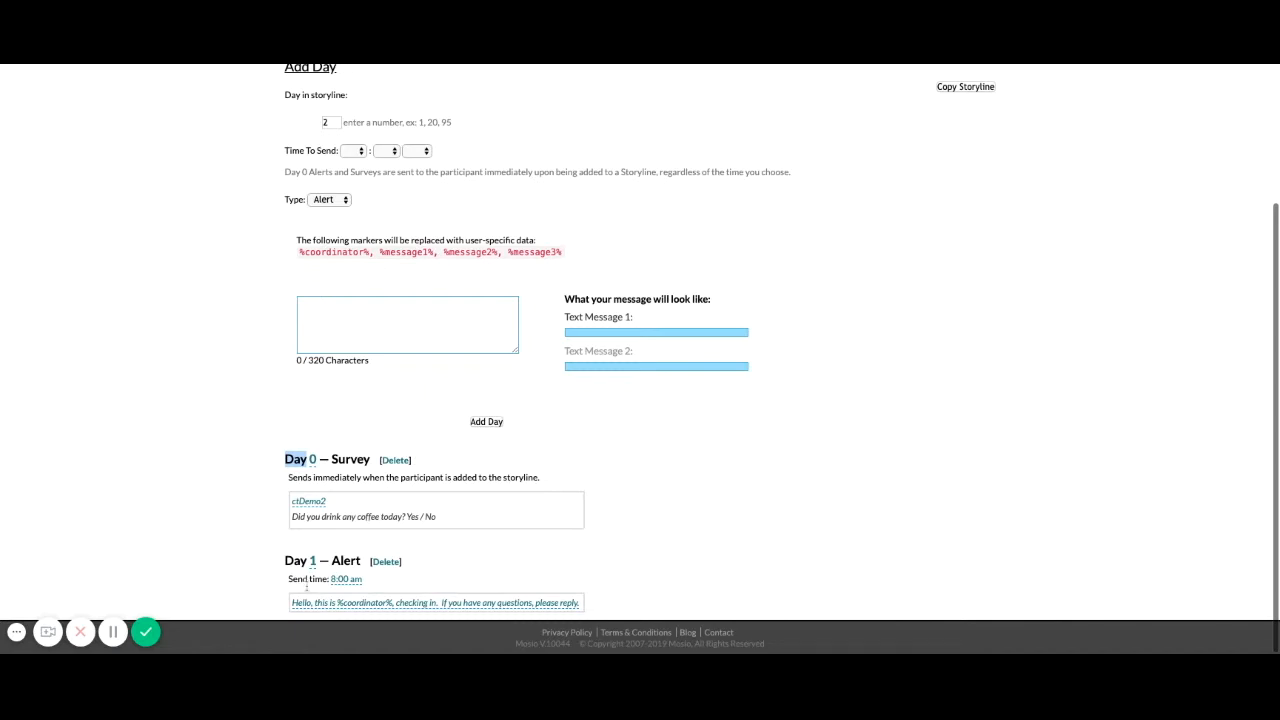
Step: Inspect the editable day number, send time and message text of the Day 1 alert without changing them
{"action": "left_click", "coordinate": [313, 561]}
{"action": "left_click", "coordinate": [244, 531]}
{"action": "left_click", "coordinate": [347, 579]}
{"action": "left_click", "coordinate": [249, 543]}
{"action": "left_click", "coordinate": [345, 605]}
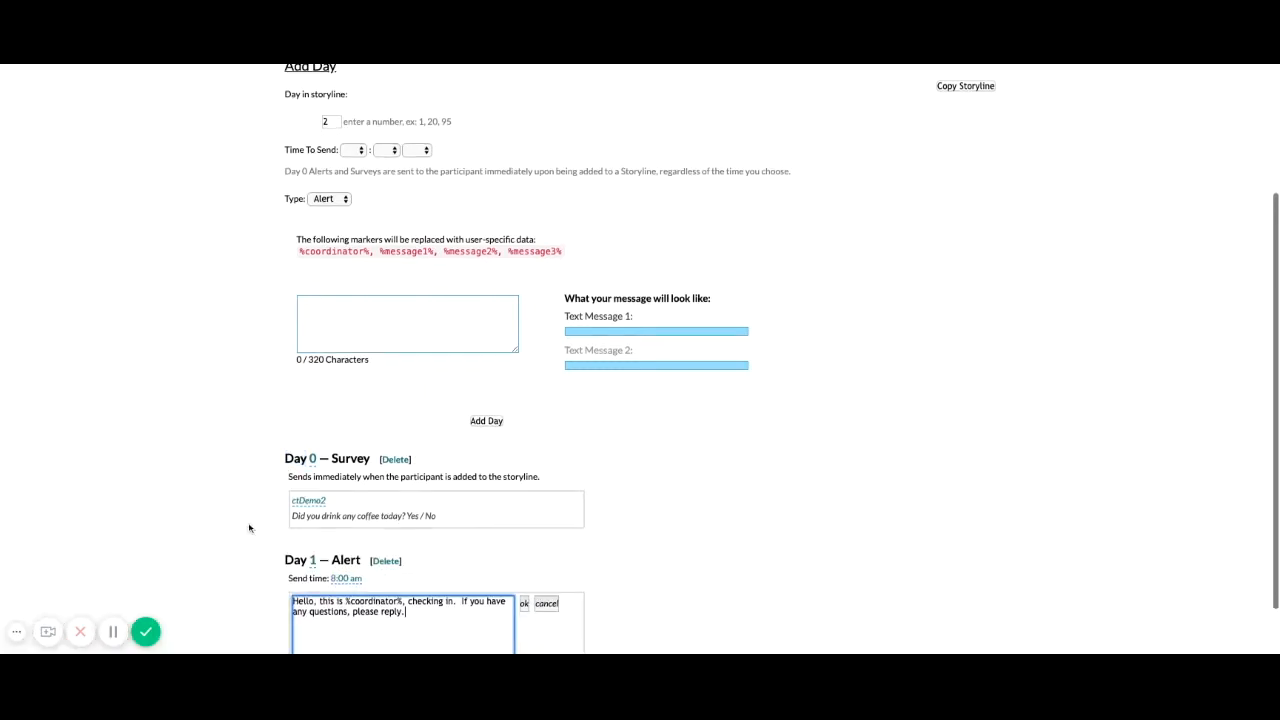
{"action": "scroll", "coordinate": [249, 528], "scroll_direction": "down", "scroll_amount": 1}
{"action": "left_click", "coordinate": [224, 466]}
Step: Set up a new storyline day as day 3 with a send time of 9:00 am
{"action": "scroll", "coordinate": [271, 331], "scroll_direction": "up", "scroll_amount": 5}
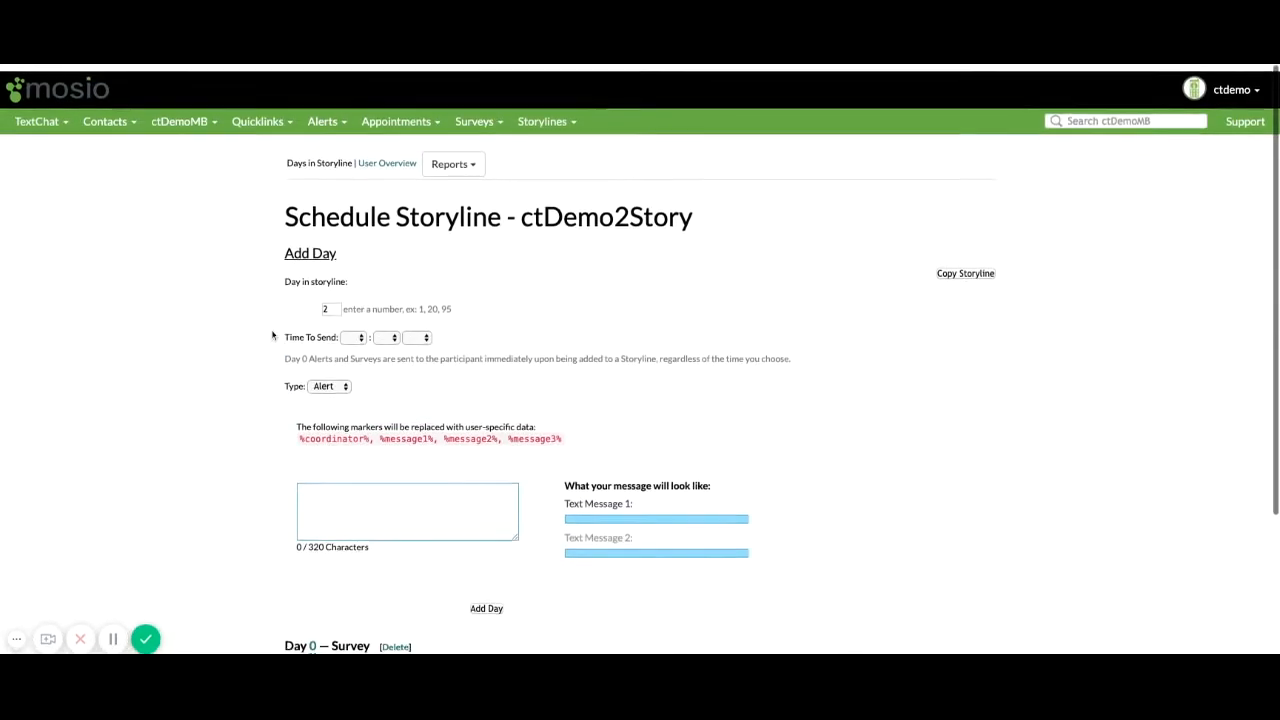
{"action": "double_click", "coordinate": [324, 302]}
{"action": "type", "text": "3"}
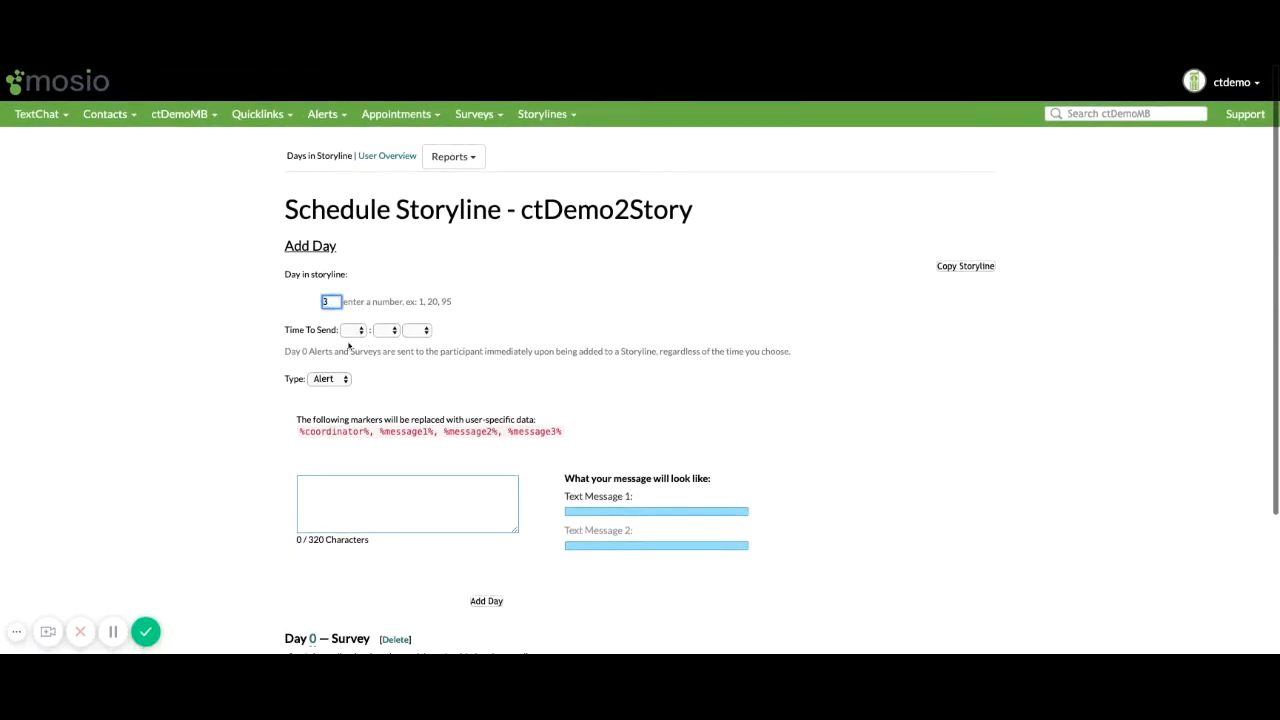
{"action": "left_click", "coordinate": [354, 331]}
{"action": "left_click", "coordinate": [392, 331]}
{"action": "key", "text": "0"}
{"action": "left_click", "coordinate": [416, 331]}
{"action": "key", "text": "a"}
Step: Try "asdfasdf" as the new day's alert message, clear it, and change the day's type to Survey
{"action": "left_click", "coordinate": [336, 518]}
{"action": "type", "text": "asdfasdf"}
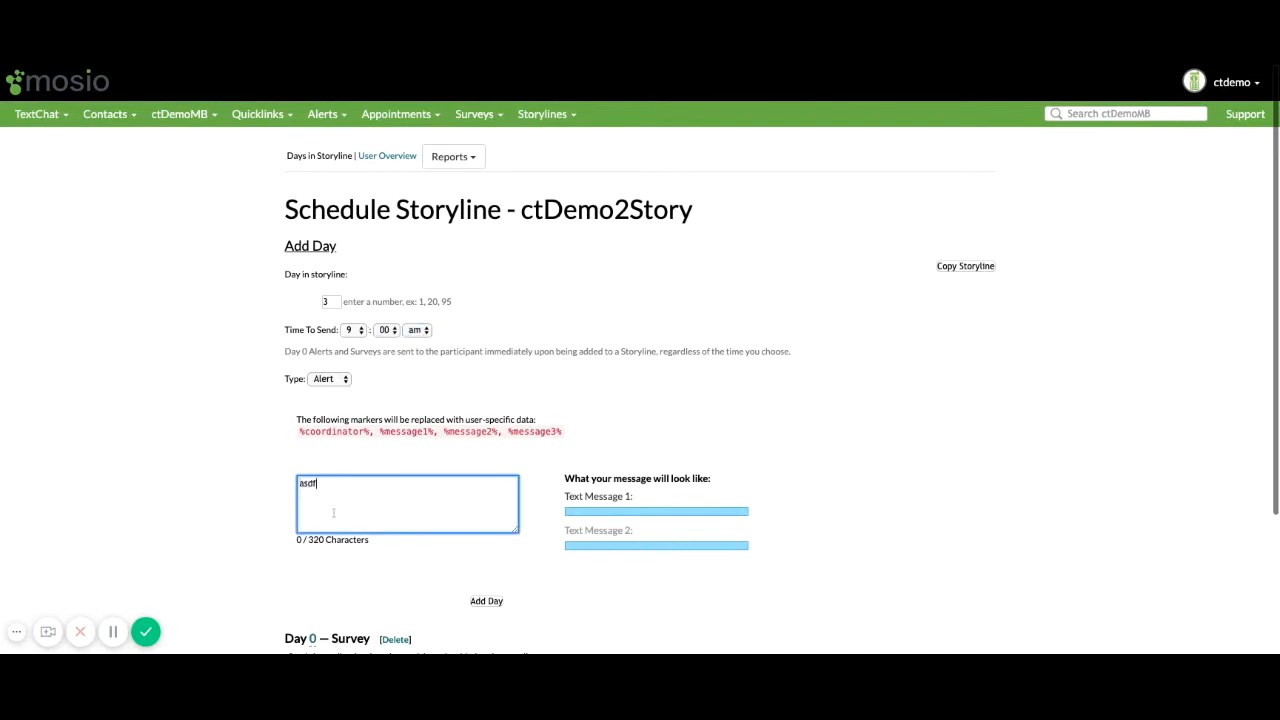
{"action": "key", "text": "BackSpace"}
{"action": "key", "text": "BackSpace"}
{"action": "key", "text": "BackSpace"}
{"action": "key", "text": "BackSpace"}
{"action": "key", "text": "BackSpace"}
{"action": "key", "text": "BackSpace"}
{"action": "key", "text": "BackSpace"}
{"action": "key", "text": "BackSpace"}
{"action": "left_click", "coordinate": [331, 380]}
{"action": "left_click", "coordinate": [332, 398]}
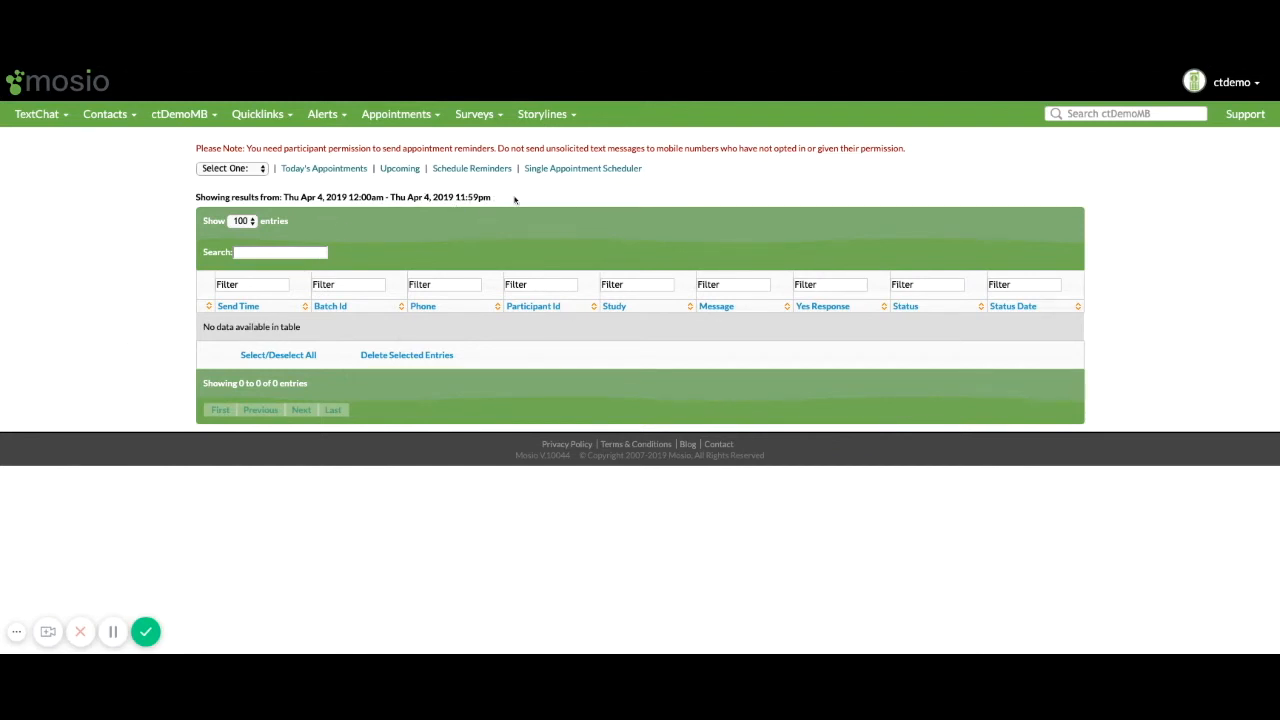
Step: Open the single appointment scheduler and try out the appointment date picker of the reminder form
{"action": "left_click", "coordinate": [568, 170]}
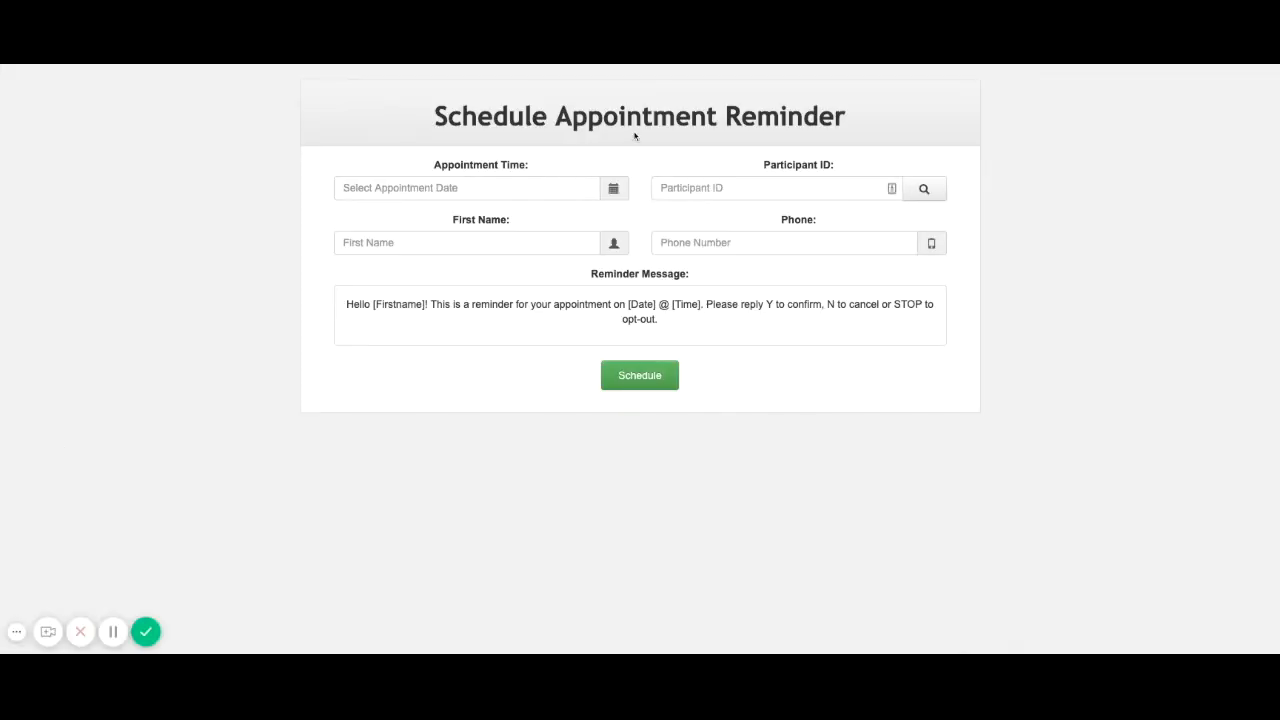
{"action": "left_click", "coordinate": [437, 187]}
{"action": "left_click", "coordinate": [426, 401]}
{"action": "left_click", "coordinate": [308, 237]}
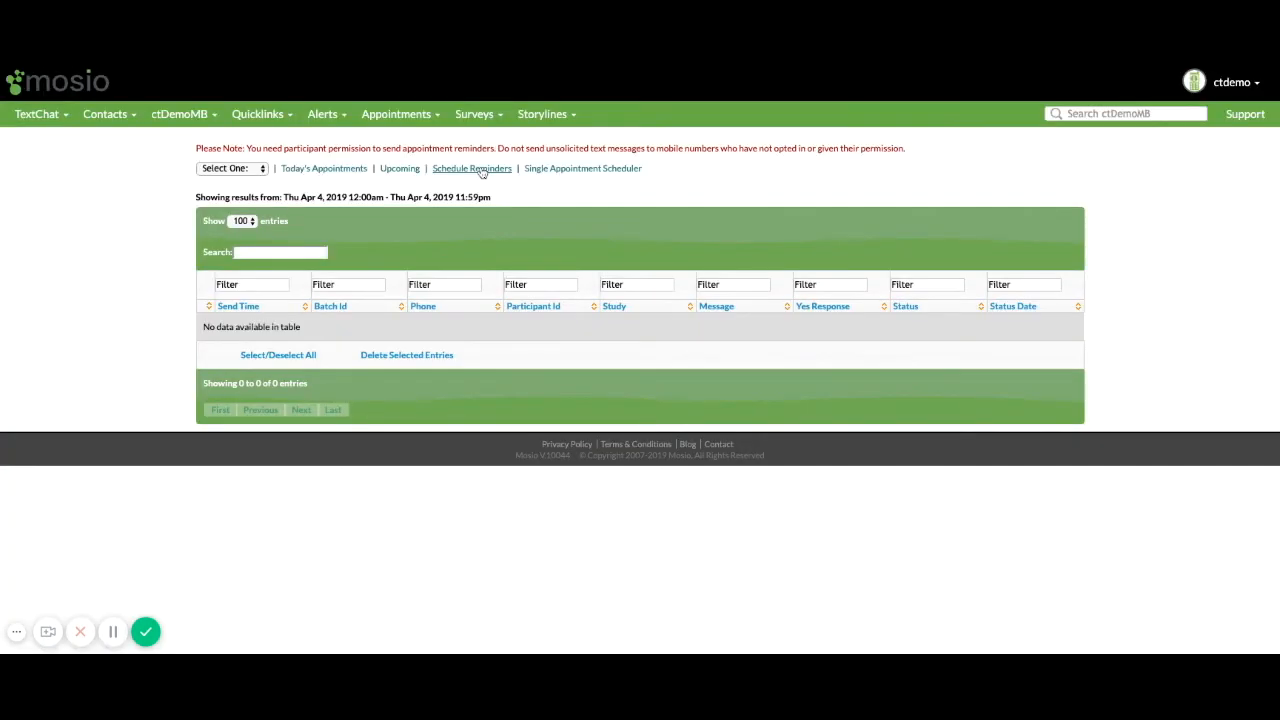
Step: Open the batch reminder scheduling form and choose "Thank you for confirming your appointment!" as the text sent after a Yes reply
{"action": "left_click", "coordinate": [472, 168]}
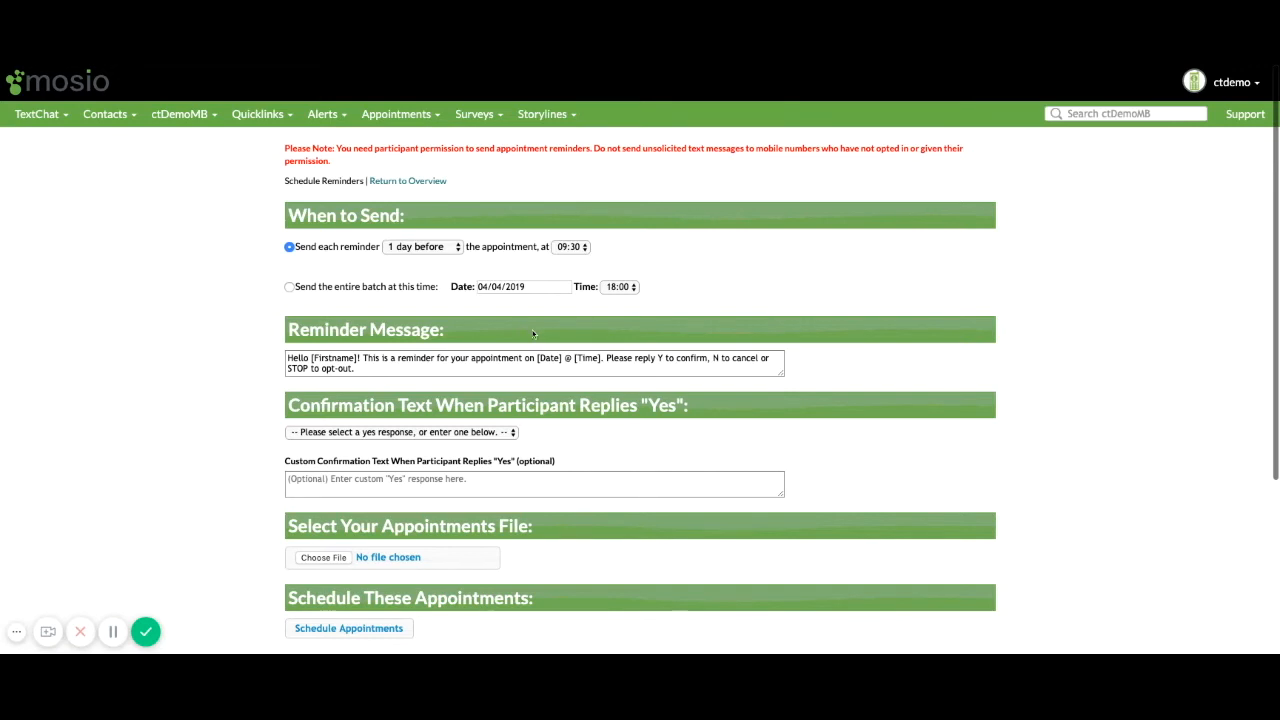
{"action": "scroll", "coordinate": [535, 336], "scroll_direction": "down", "scroll_amount": 1}
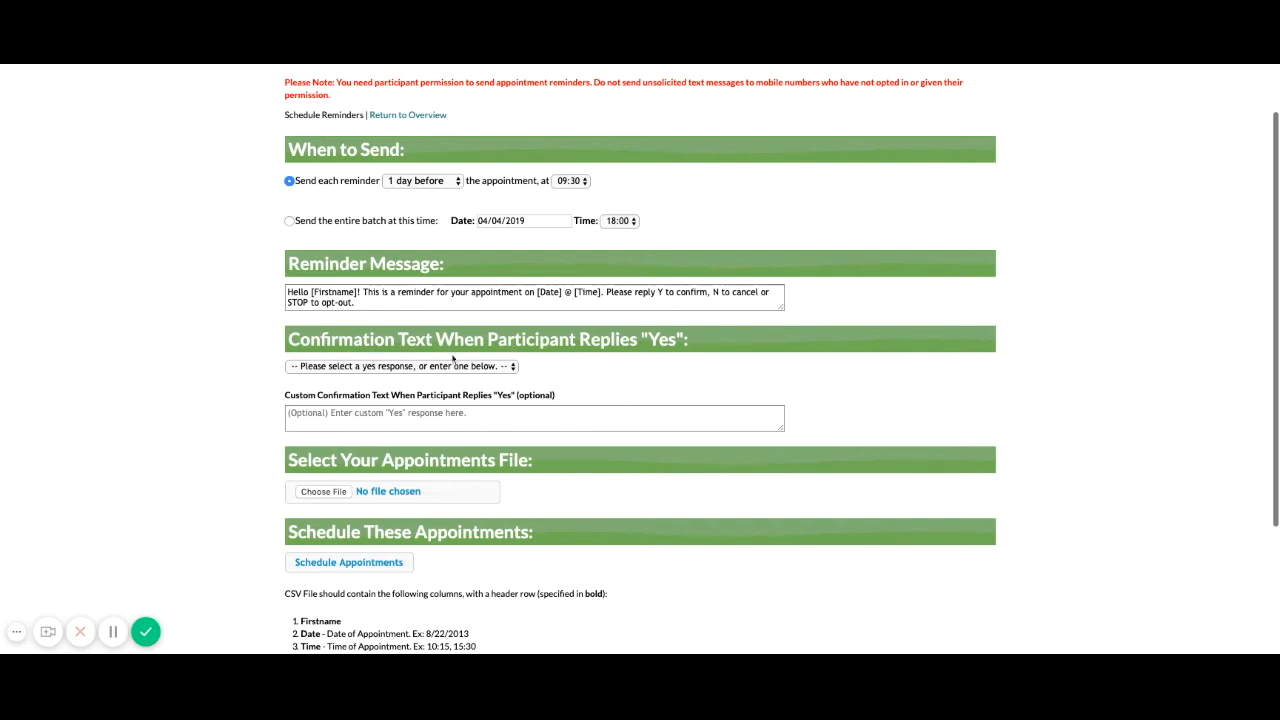
{"action": "left_click", "coordinate": [390, 367]}
{"action": "left_click", "coordinate": [384, 386]}
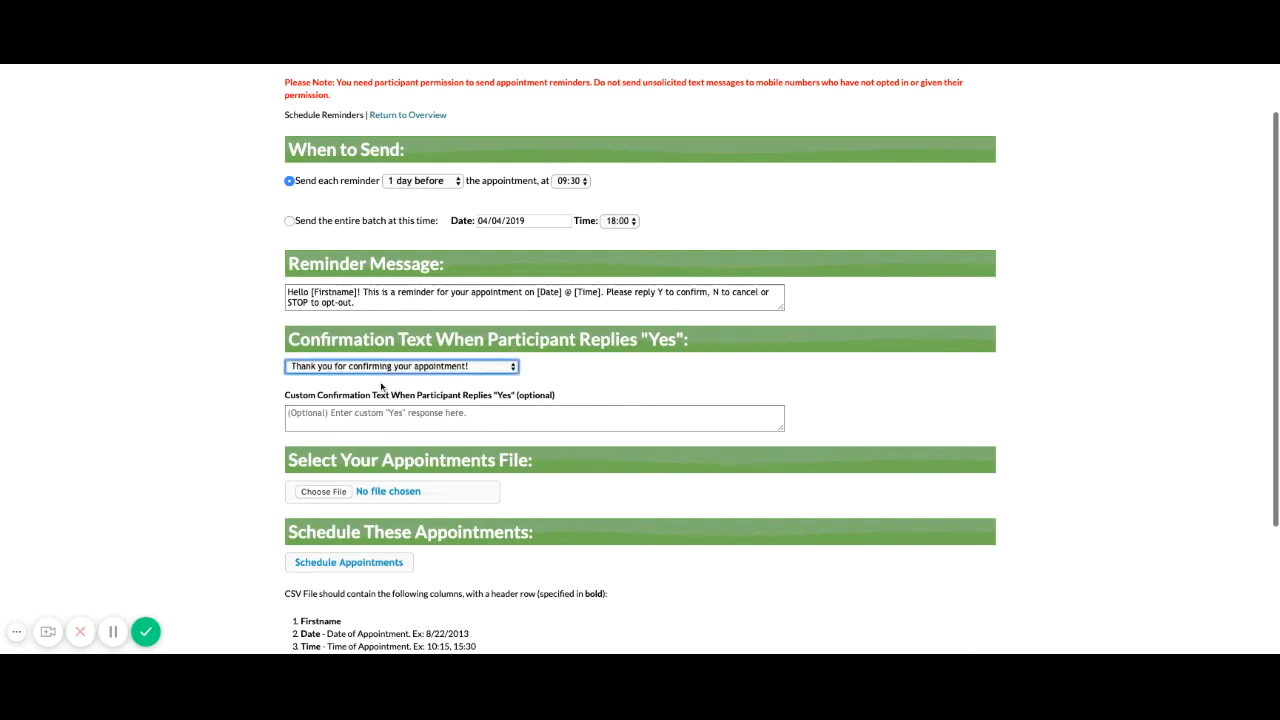
{"action": "left_click", "coordinate": [346, 420]}
Step: Examine the list of columns required in the appointments CSV file, then return to the reminder timing settings
{"action": "scroll", "coordinate": [212, 409], "scroll_direction": "down", "scroll_amount": 3}
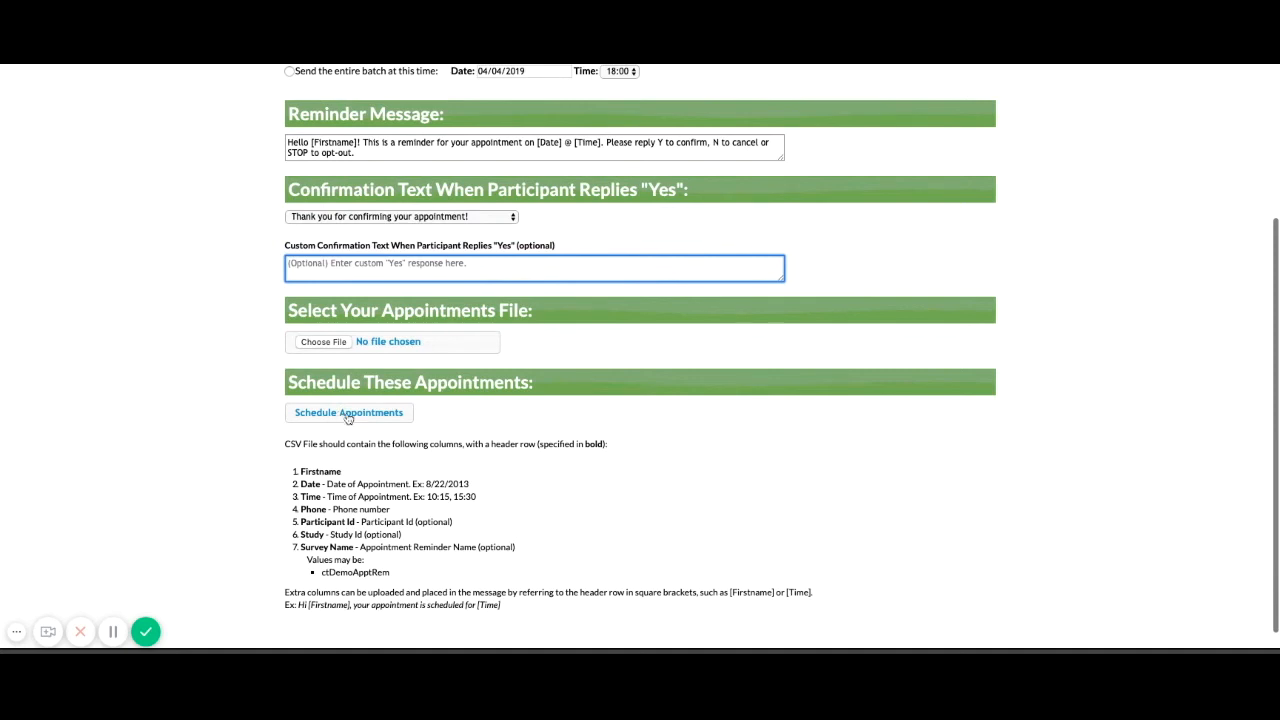
{"action": "triple_click", "coordinate": [286, 443]}
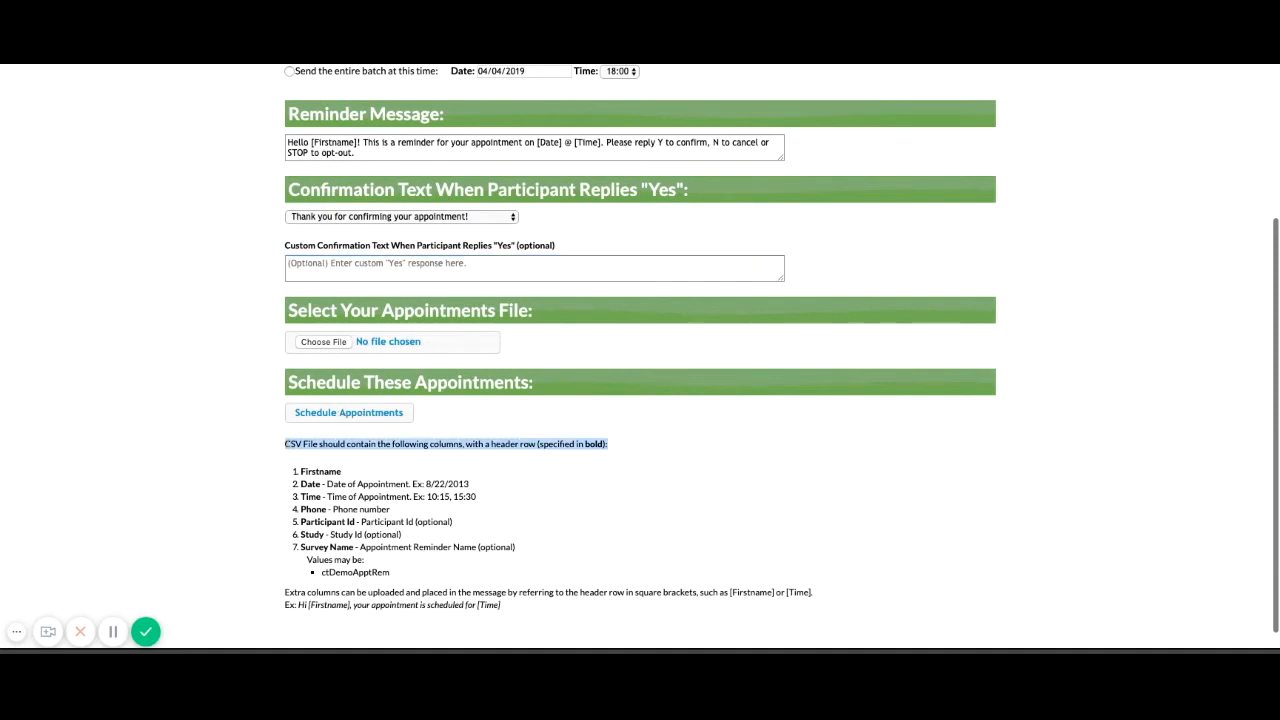
{"action": "left_click_drag", "start_coordinate": [286, 443], "coordinate": [392, 574]}
{"action": "left_click", "coordinate": [528, 528]}
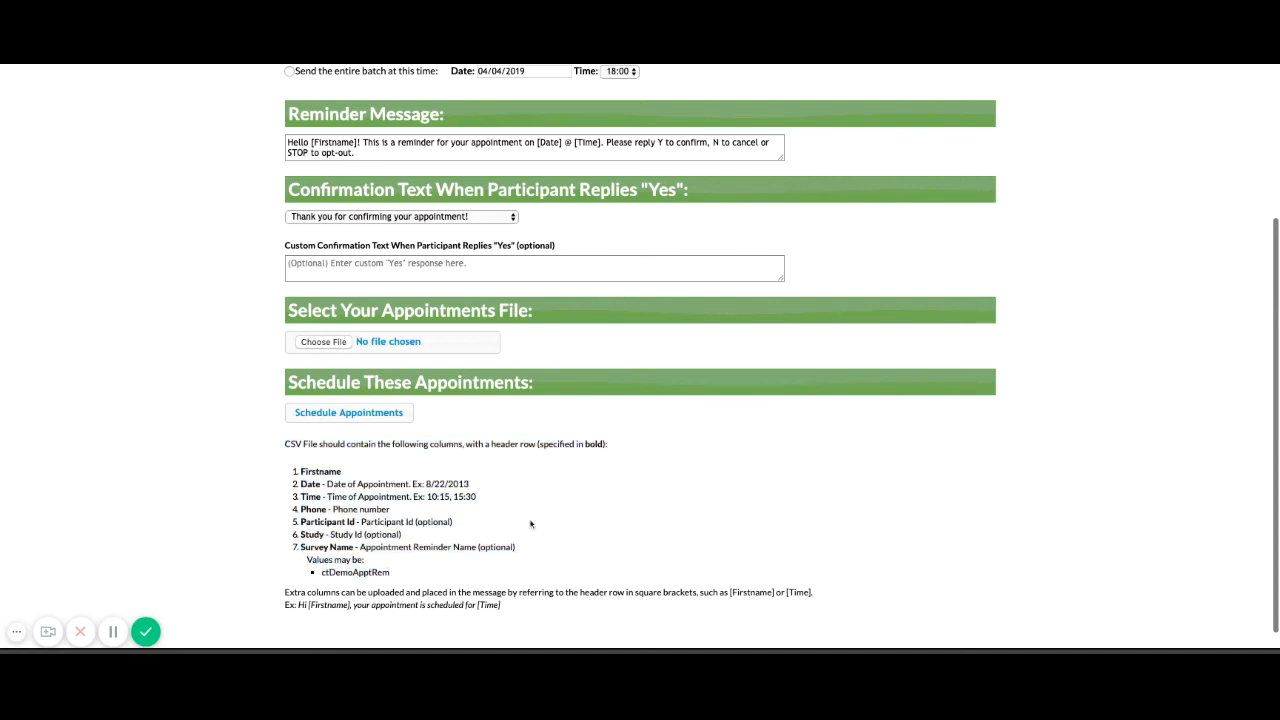
{"action": "scroll", "coordinate": [232, 380], "scroll_direction": "up", "scroll_amount": 5}
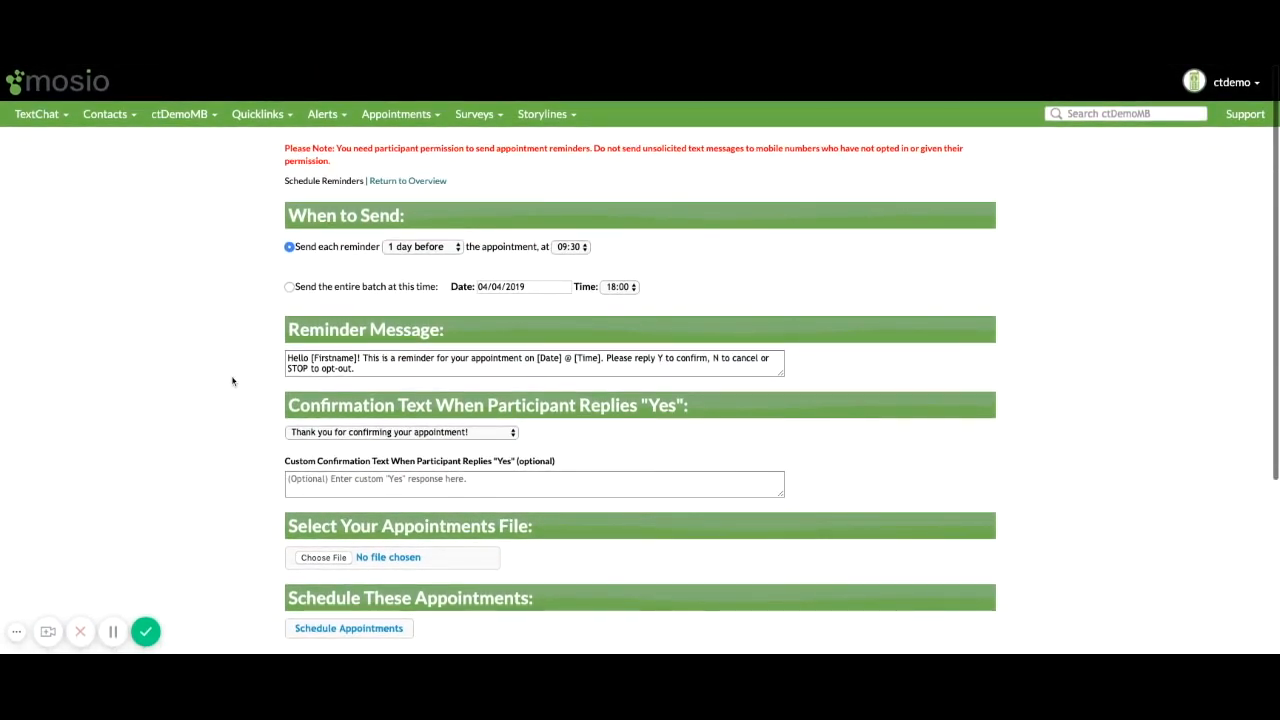